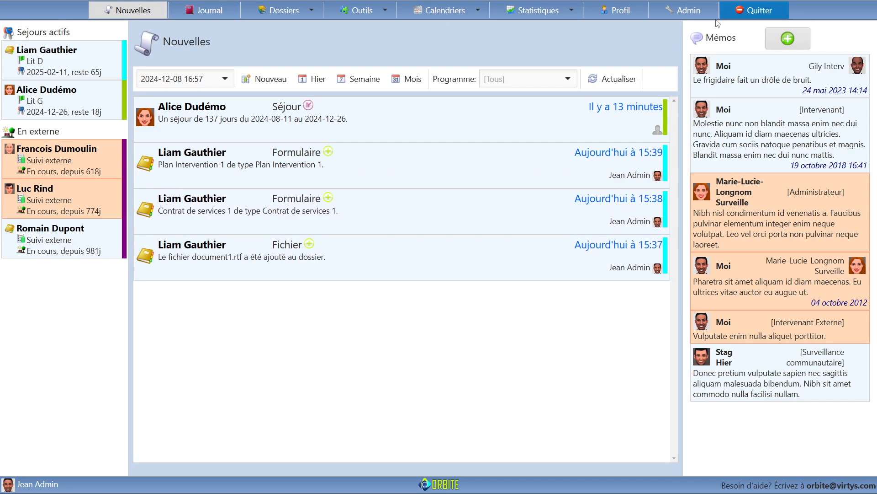
# Step: In the administration's Étiquettes, start a new label named "Accueil" with the description "Les documents avant la thérapie"
pyautogui.click(693, 11)
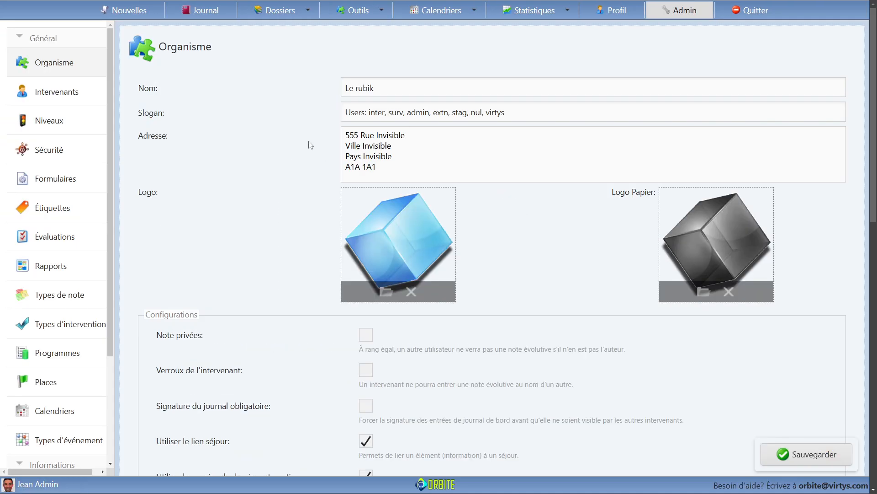
pyautogui.click(50, 214)
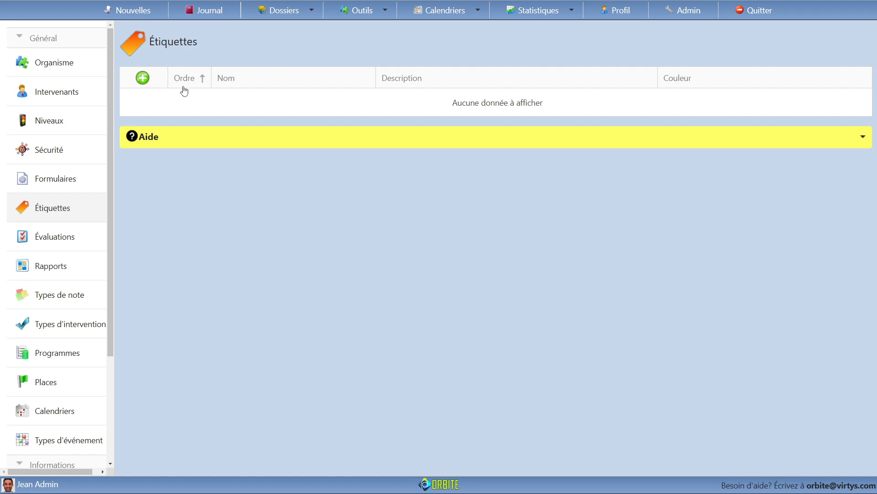
pyautogui.click(143, 78)
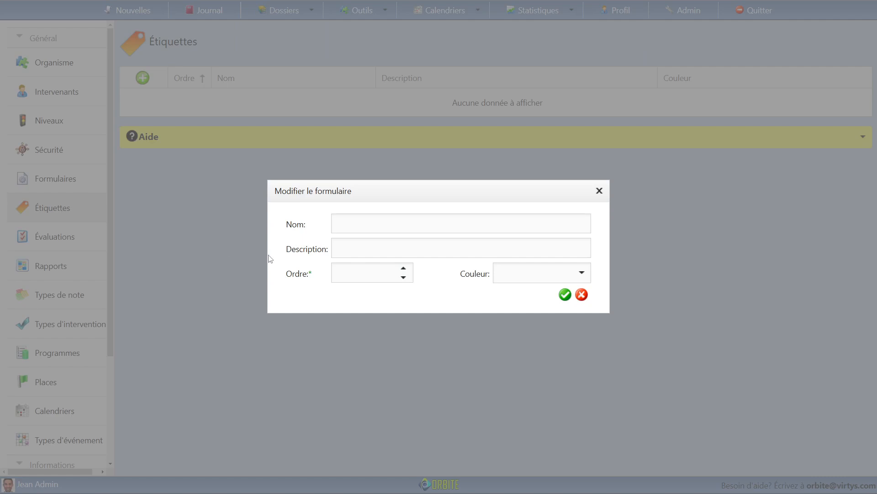
pyautogui.click(359, 226)
pyautogui.write('Accueil')
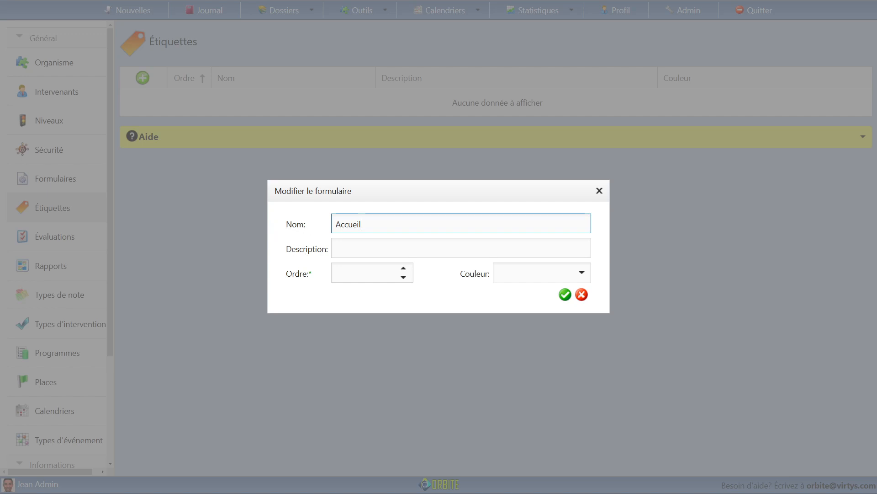
pyautogui.press('Tab')
pyautogui.click(378, 249)
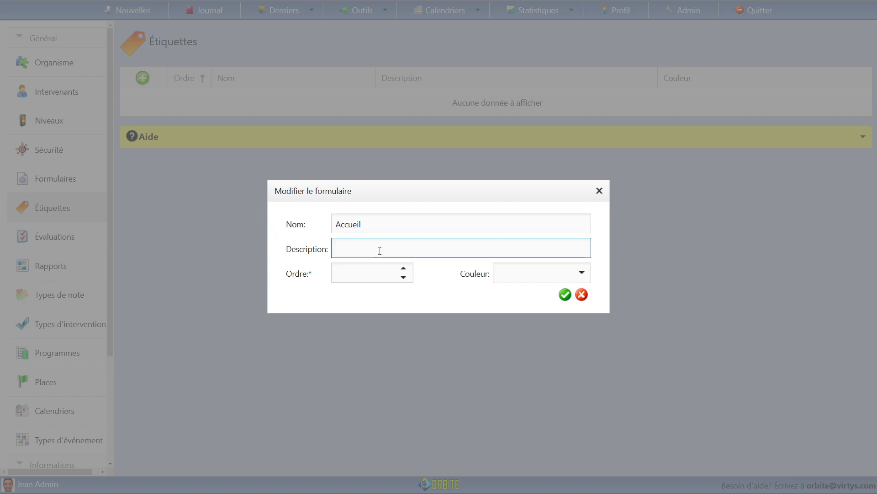
pyautogui.write('Les documents avant la thérapie')
# Step: Set the Accueil label's order to 0 and its colour to blue #0000FF, and save it
pyautogui.click(346, 273)
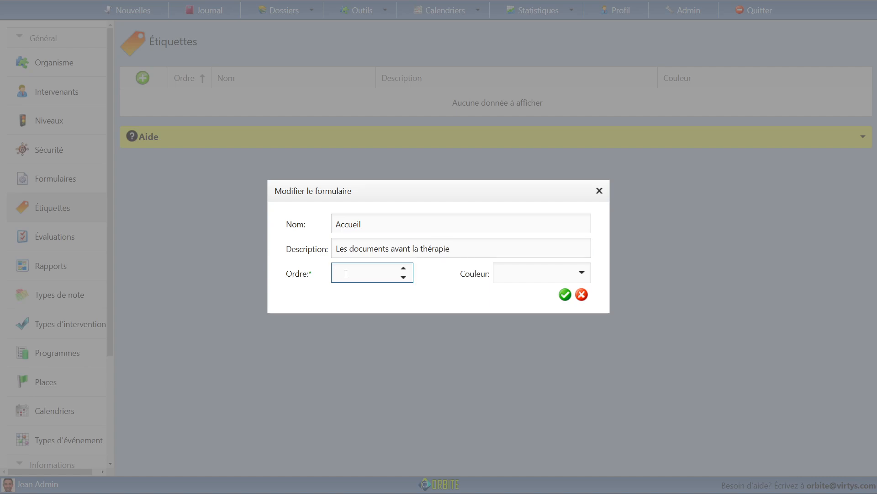
pyautogui.press('Tab')
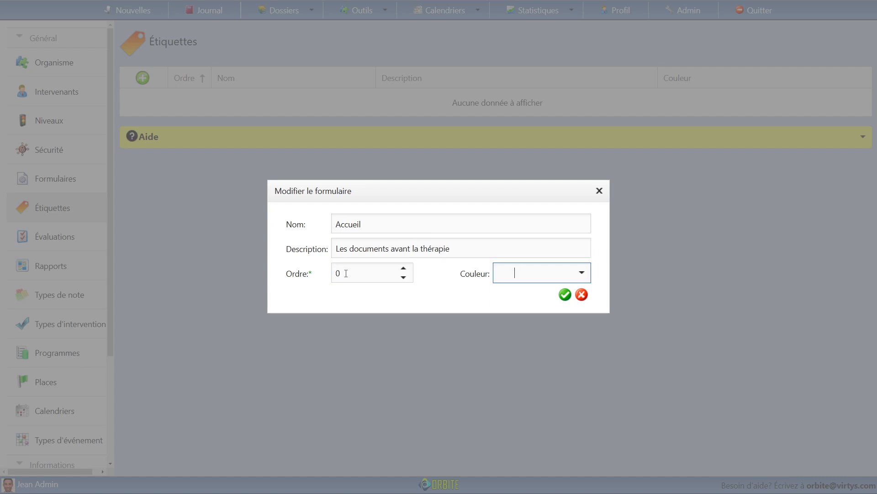
pyautogui.click(581, 272)
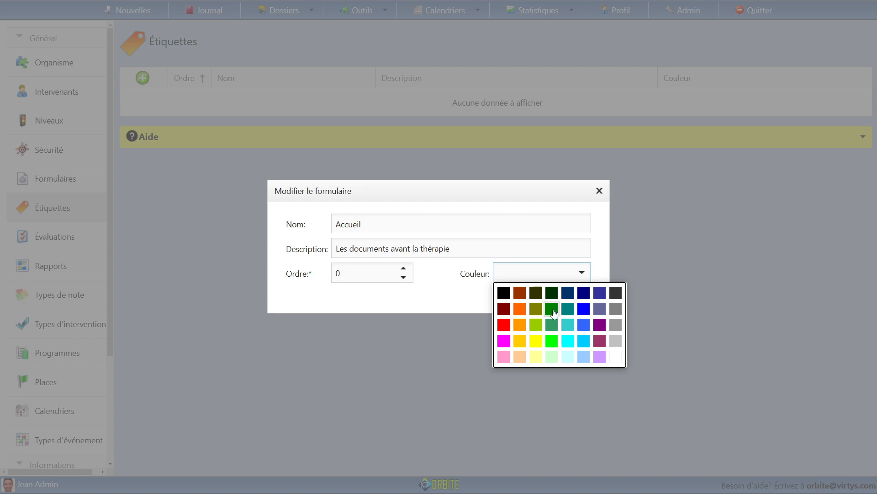
pyautogui.click(585, 310)
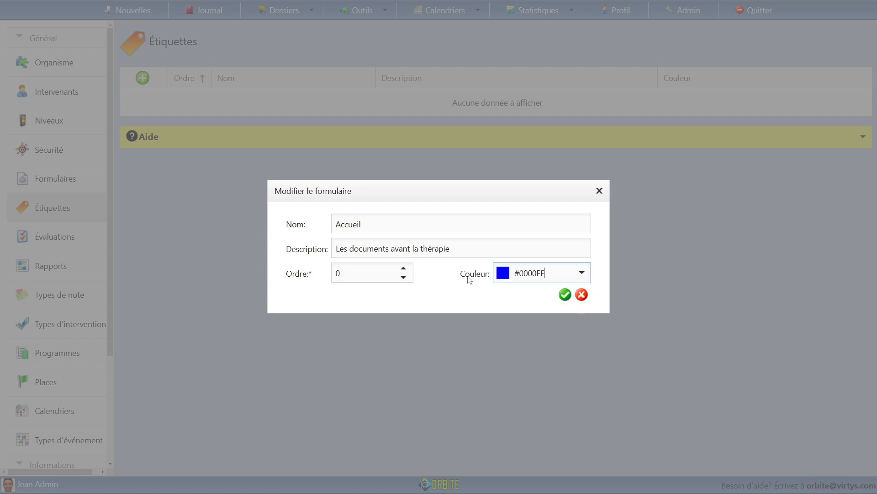
pyautogui.click(565, 294)
# Step: Start another label named "Thérapie" with the description "Les documents durant la thérapie"
pyautogui.click(143, 77)
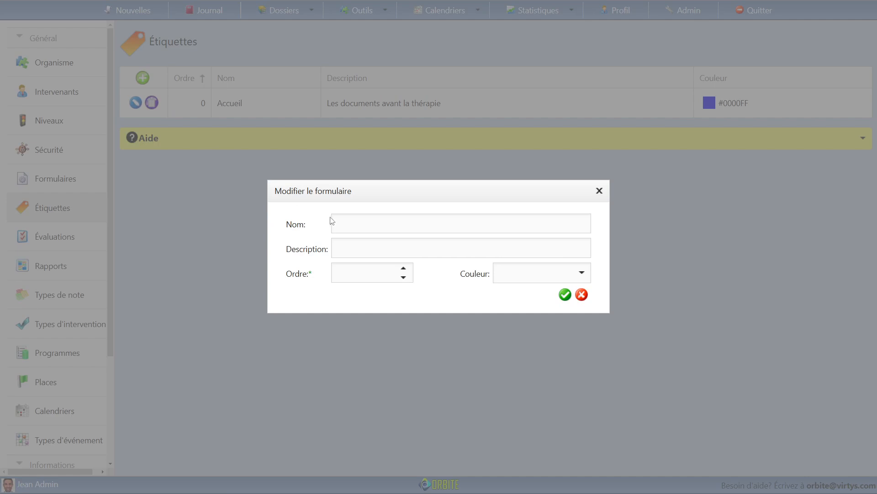
pyautogui.click(332, 221)
pyautogui.write('Thérapie')
pyautogui.click(383, 246)
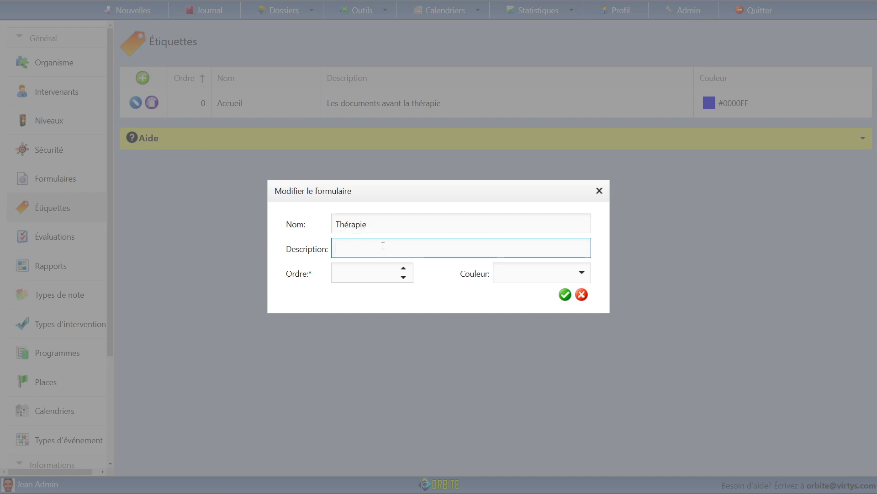
pyautogui.press('Tab')
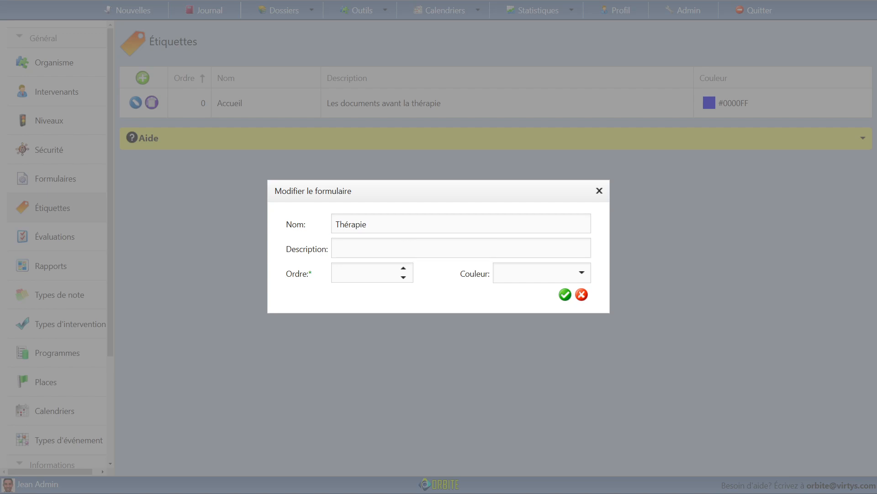
pyautogui.click(376, 250)
pyautogui.write('Les documents durant la thérapie')
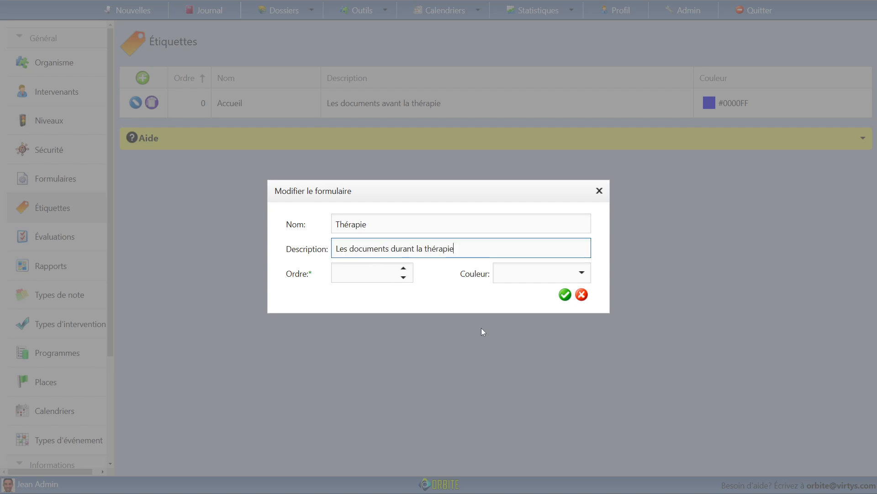
# Step: Set the Thérapie label's order to 1 and its colour to olive #808000, and save it
pyautogui.click(334, 276)
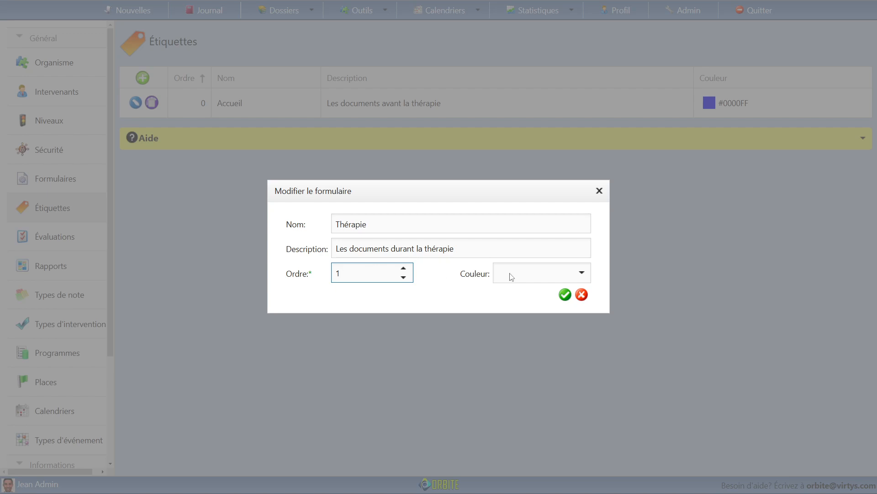
pyautogui.click(563, 280)
pyautogui.click(582, 272)
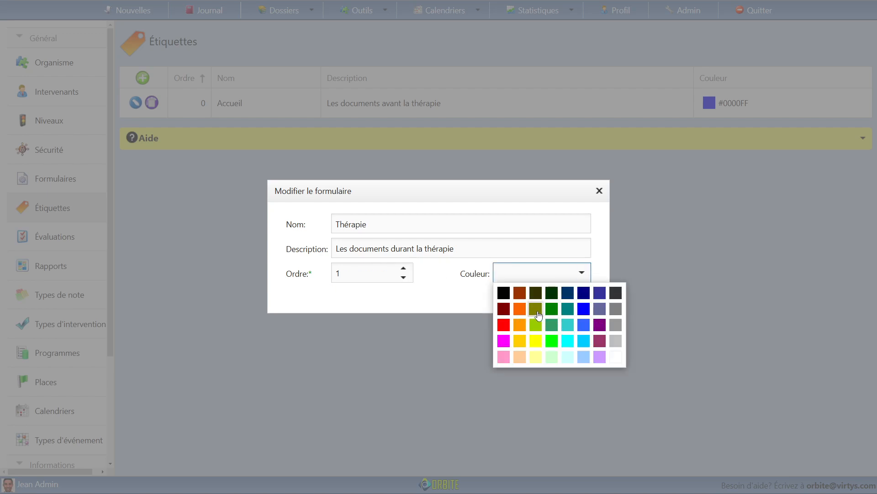
pyautogui.click(536, 310)
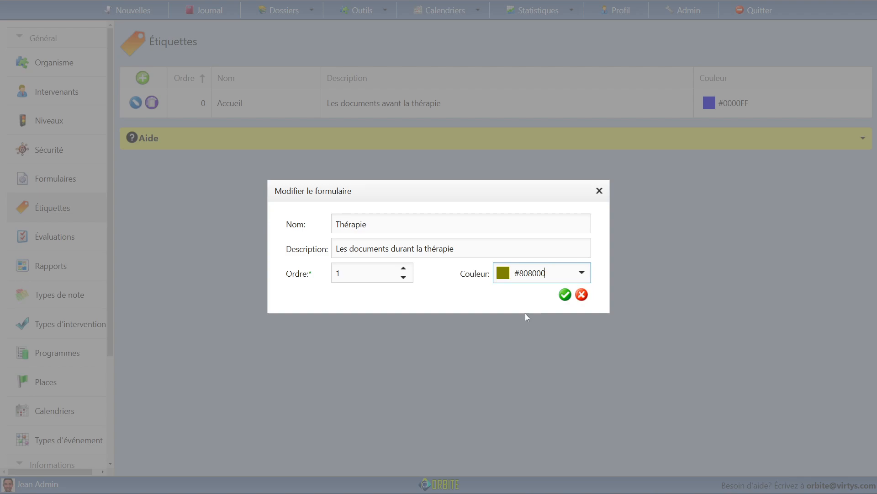
pyautogui.click(565, 295)
# Step: Start a third label named "Fermeture" with the description "Les documents qui ferment la thérapie"
pyautogui.click(143, 79)
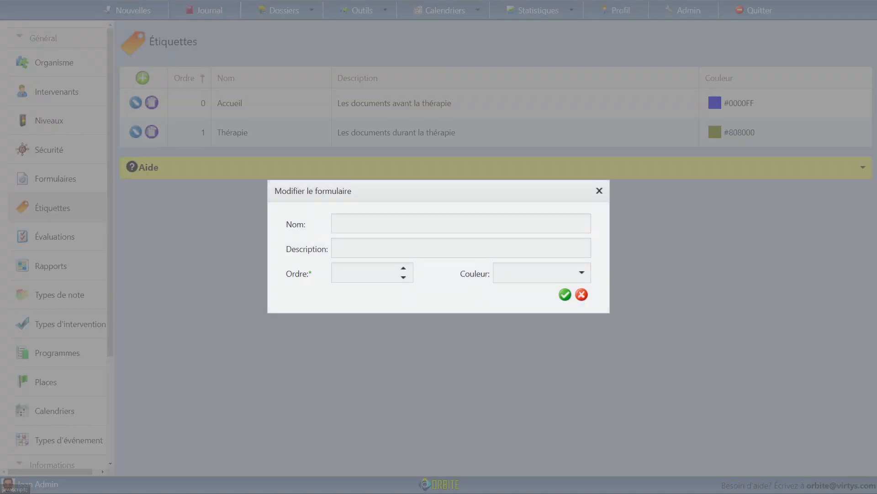
pyautogui.click(368, 221)
pyautogui.write('Fermeture')
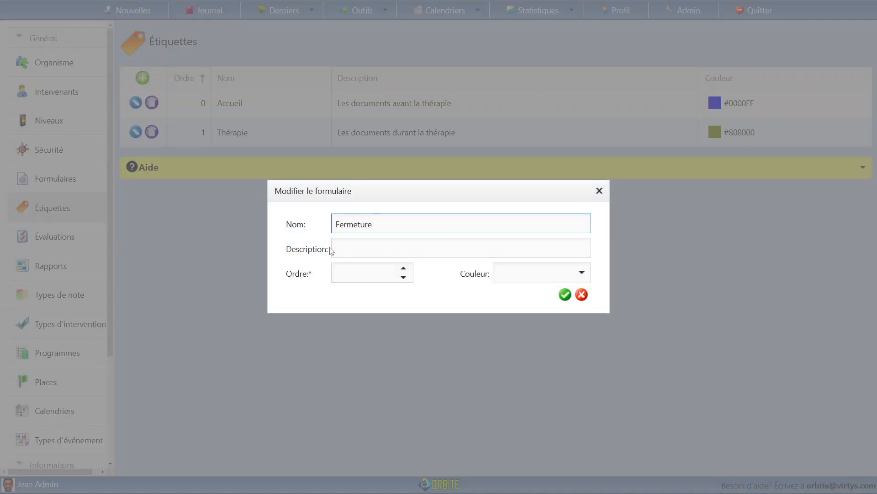
pyautogui.press('Tab')
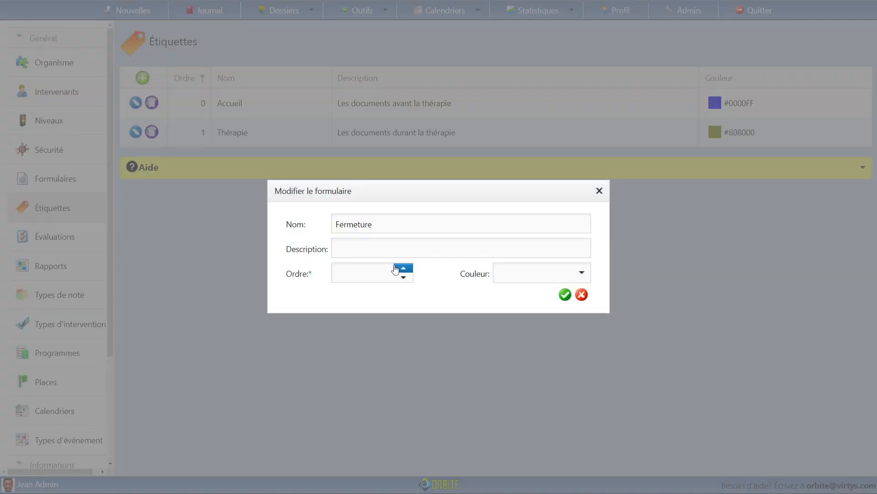
pyautogui.write('Les documents qui ferment la thérapie')
# Step: Set the Fermeture label's order to 2 and its colour to brown #993300, and save it
pyautogui.press('Tab')
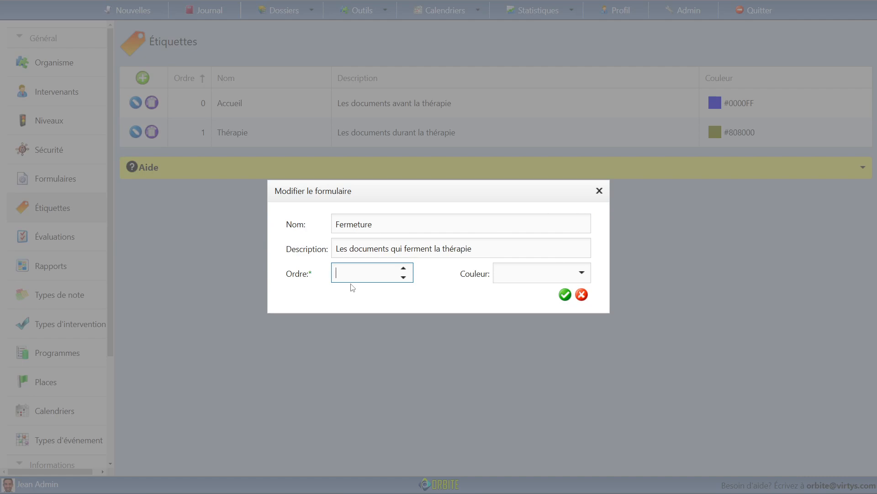
pyautogui.click(551, 271)
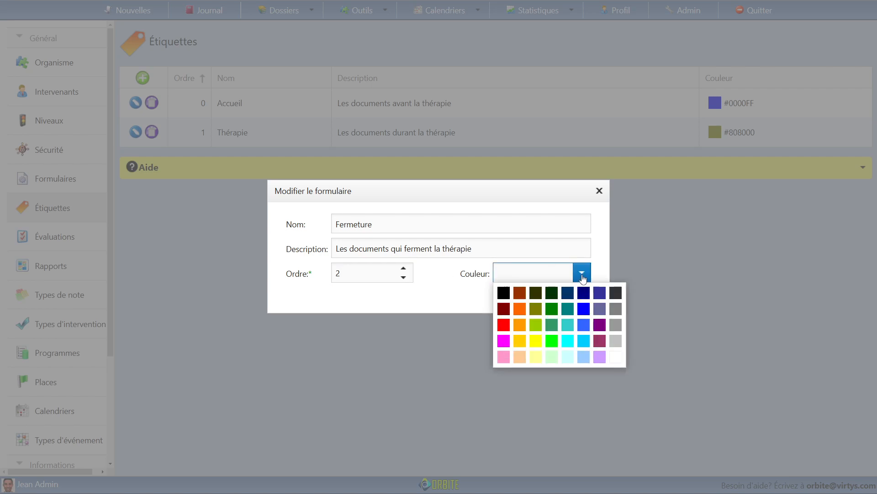
pyautogui.click(520, 293)
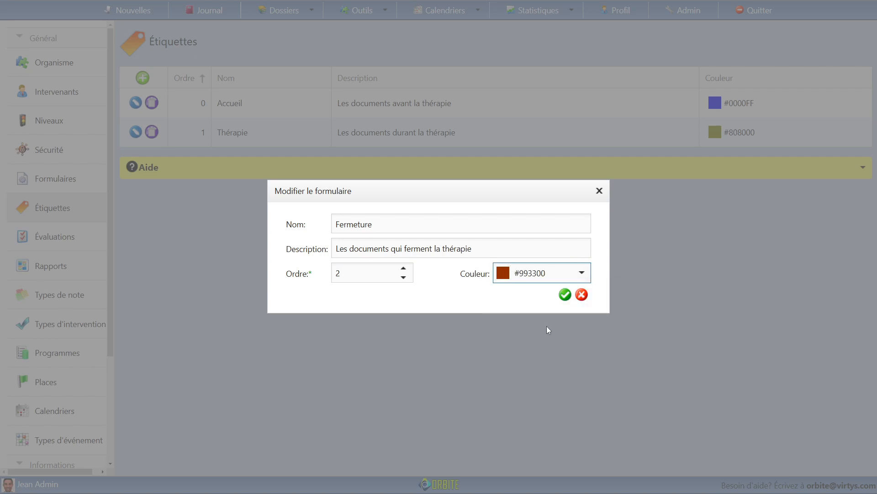
pyautogui.click(566, 295)
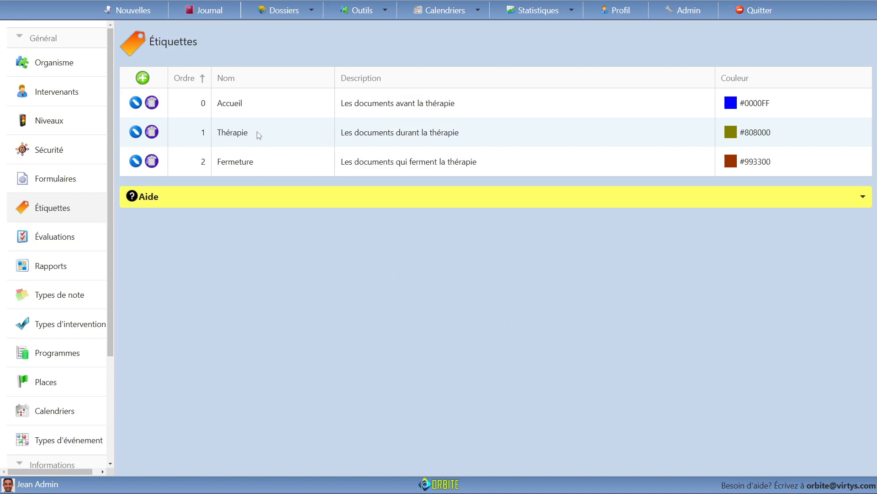
# Step: In the form types list, assign the label Fermeture to the client form "Bilan de séjour 1" and save it
pyautogui.click(64, 184)
pyautogui.scroll(-1, 274, 347)
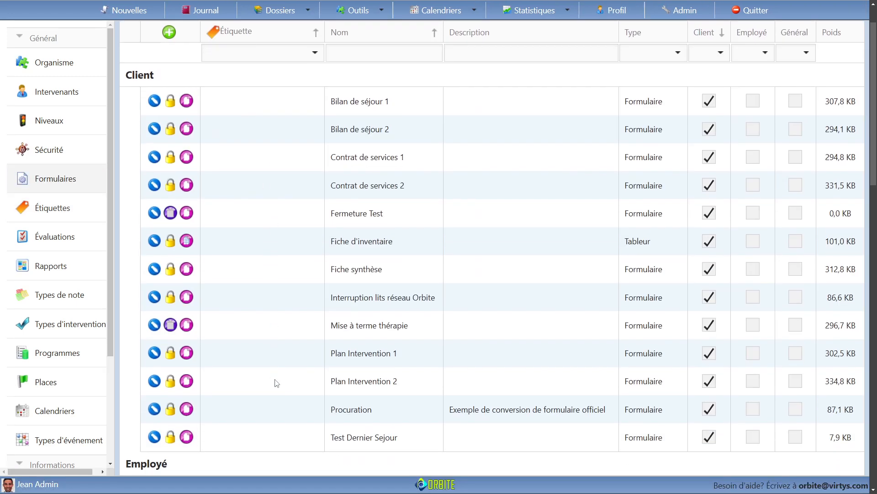
pyautogui.scroll(-2, 276, 383)
pyautogui.scroll(3, 283, 430)
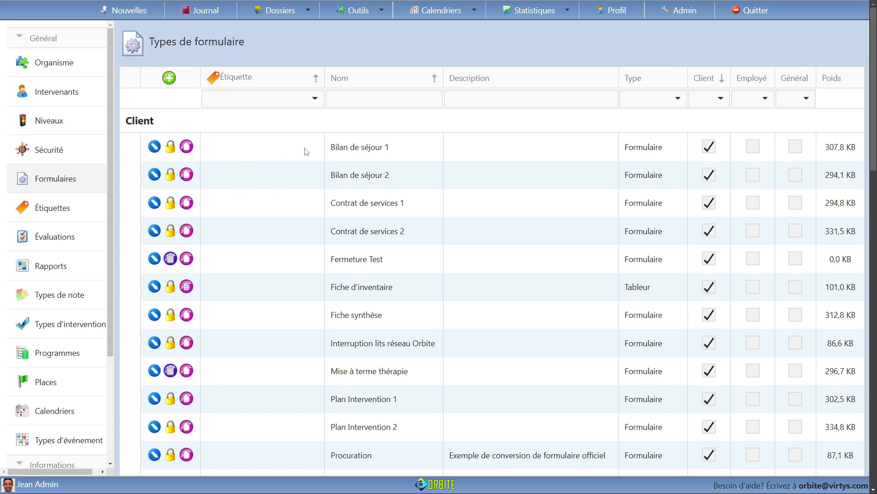
pyautogui.click(157, 149)
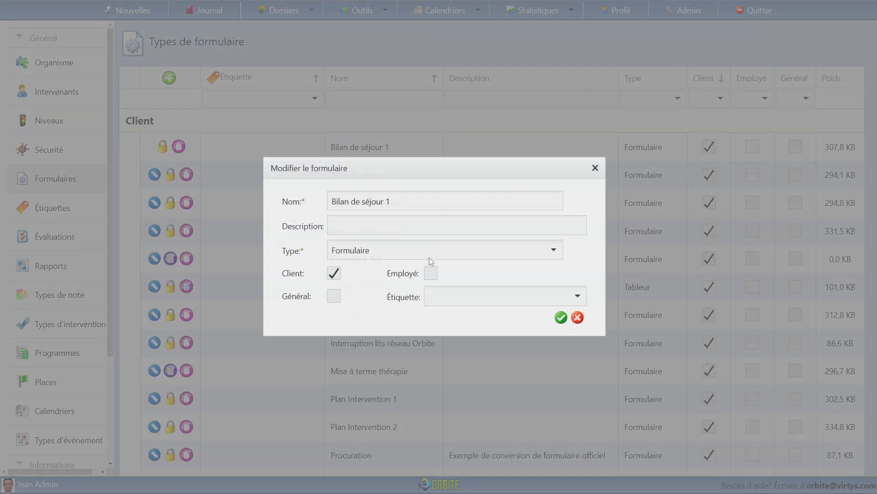
pyautogui.click(578, 296)
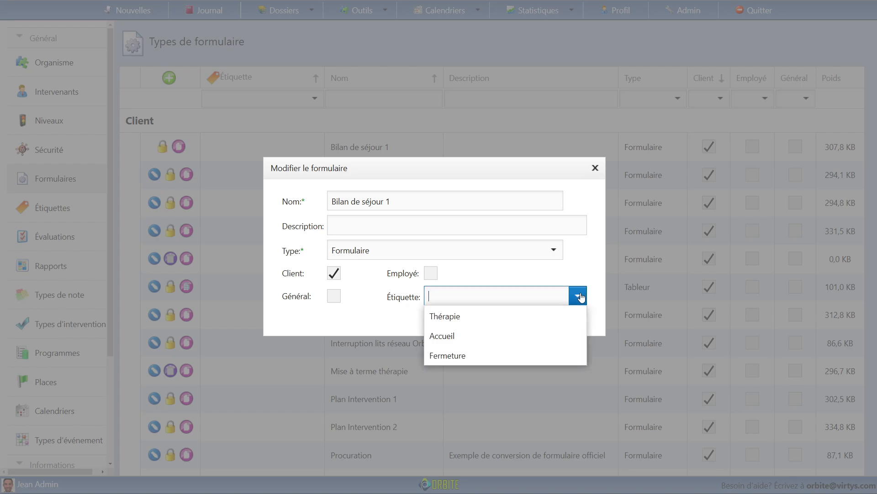
pyautogui.click(455, 353)
pyautogui.click(562, 317)
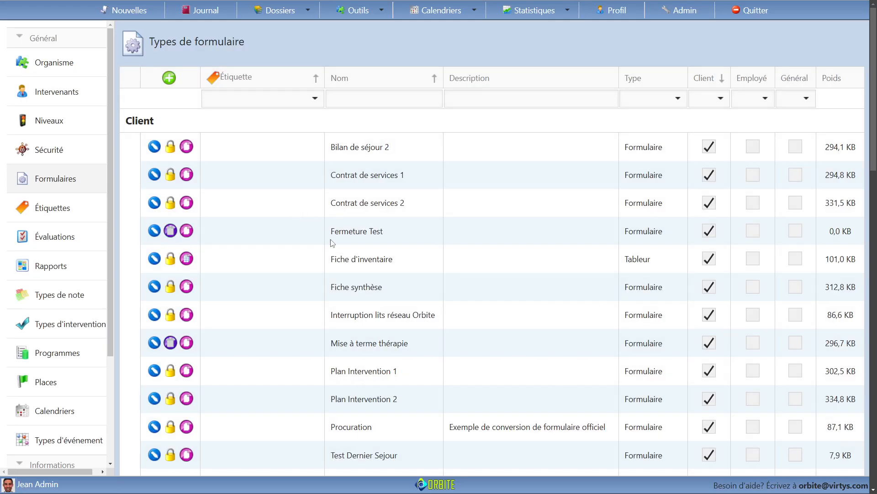
# Step: Assign the label Accueil to the client spreadsheet form "Fiche d'inventaire" and save it
pyautogui.click(153, 259)
pyautogui.click(476, 296)
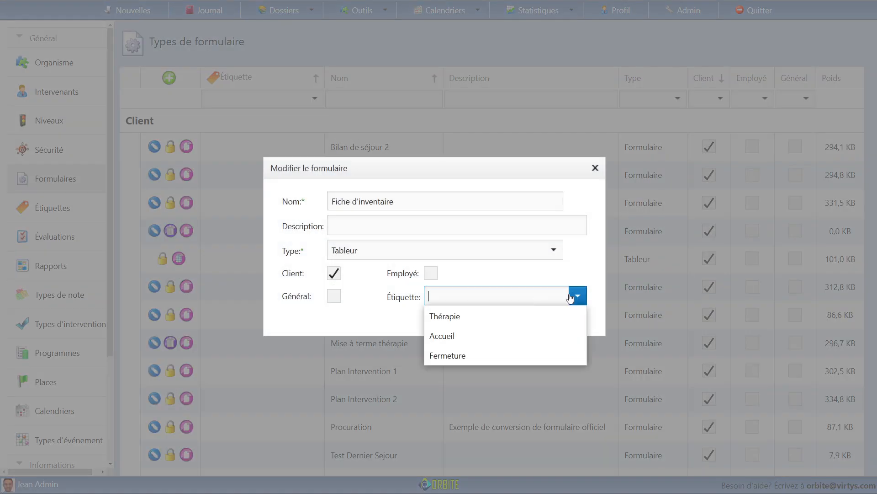
pyautogui.click(475, 328)
pyautogui.click(560, 317)
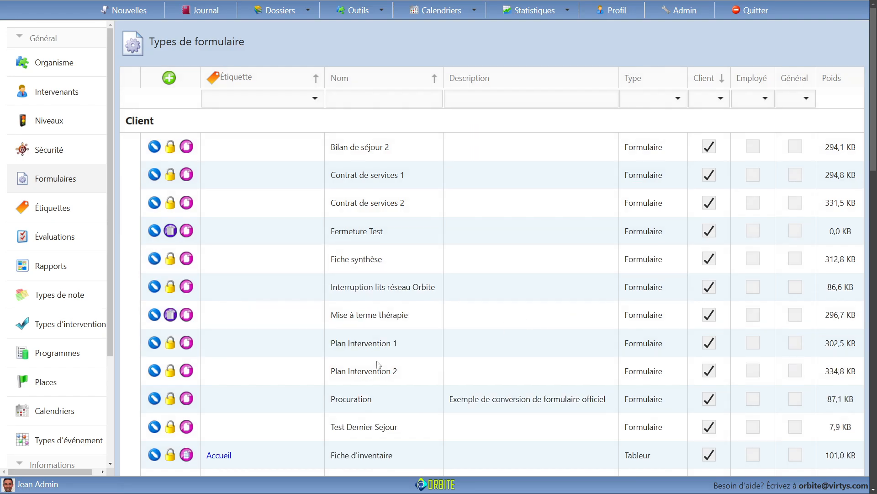
# Step: Assign the label Thérapie to the client form "Plan Intervention 1", save it, and review the labelled forms
pyautogui.click(154, 343)
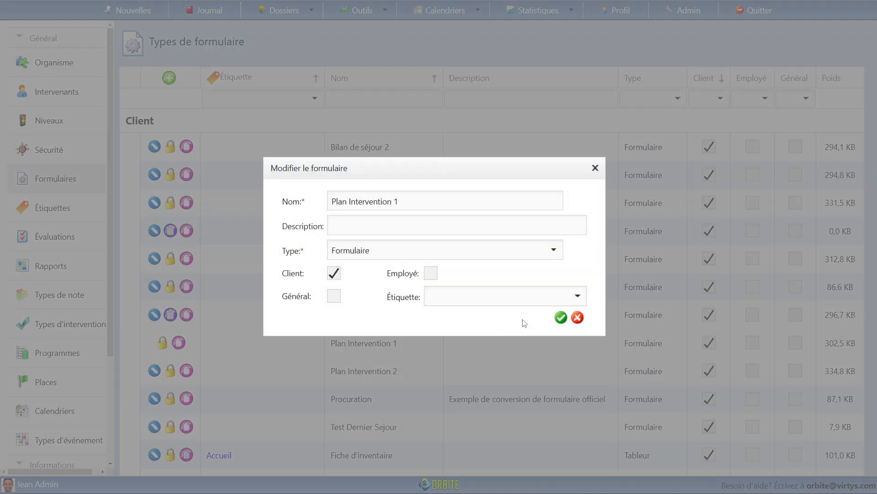
pyautogui.click(577, 297)
pyautogui.click(477, 316)
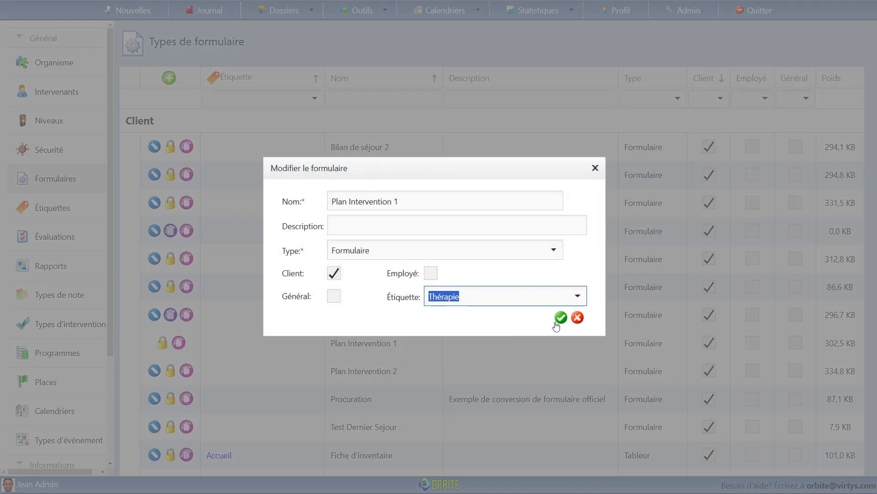
pyautogui.click(559, 317)
pyautogui.scroll(-1, 282, 370)
pyautogui.scroll(-1, 282, 370)
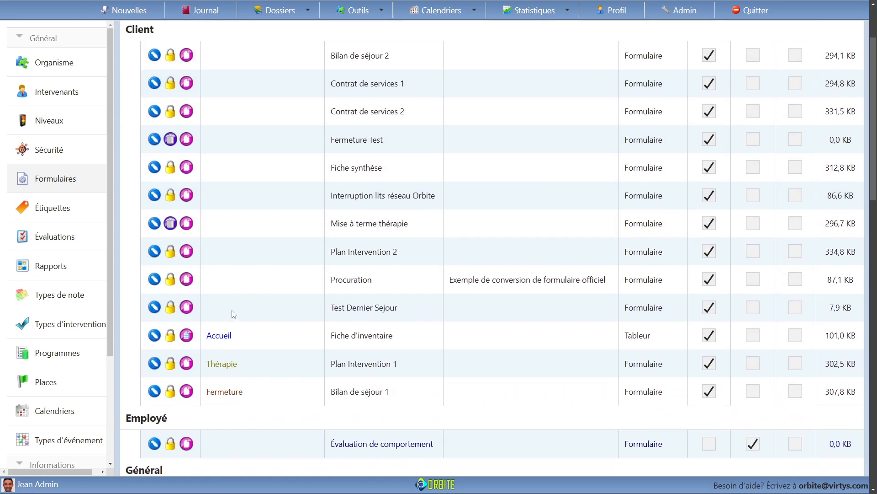
# Step: Assign the label Fermeture to the client form "Interruption lits réseau Orbite" and save it
pyautogui.scroll(3, 221, 394)
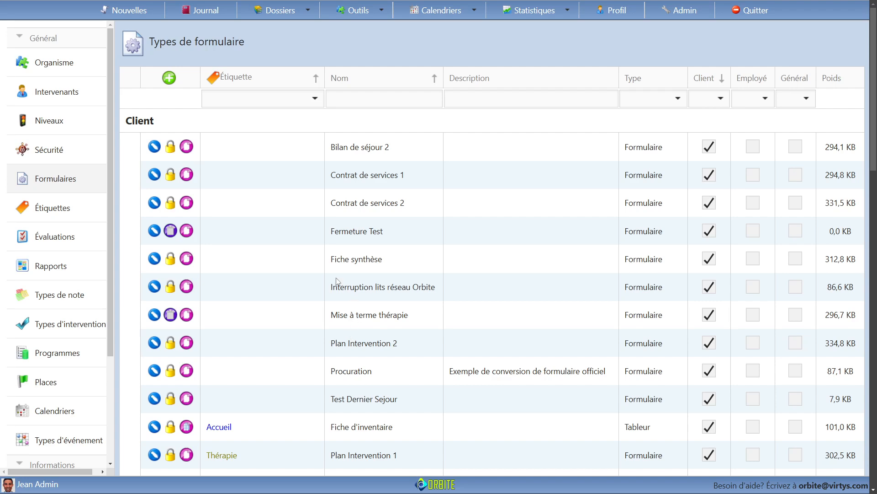
pyautogui.click(154, 286)
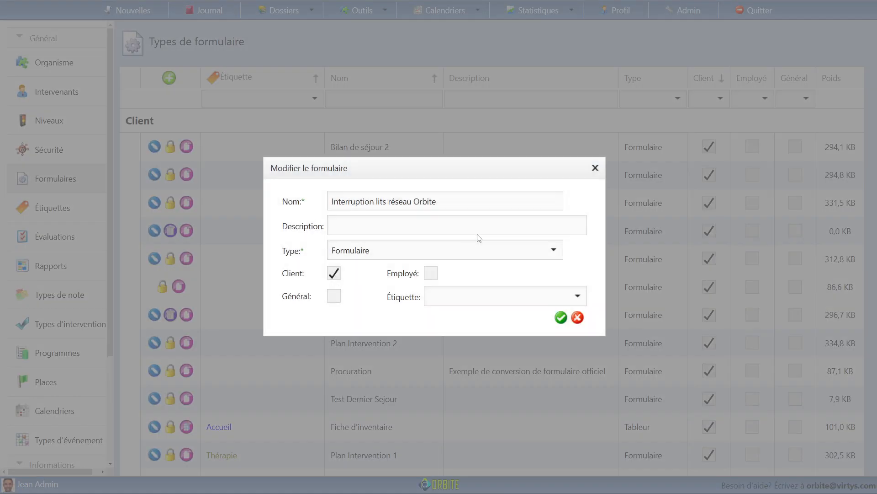
pyautogui.click(576, 295)
pyautogui.click(460, 354)
pyautogui.click(558, 320)
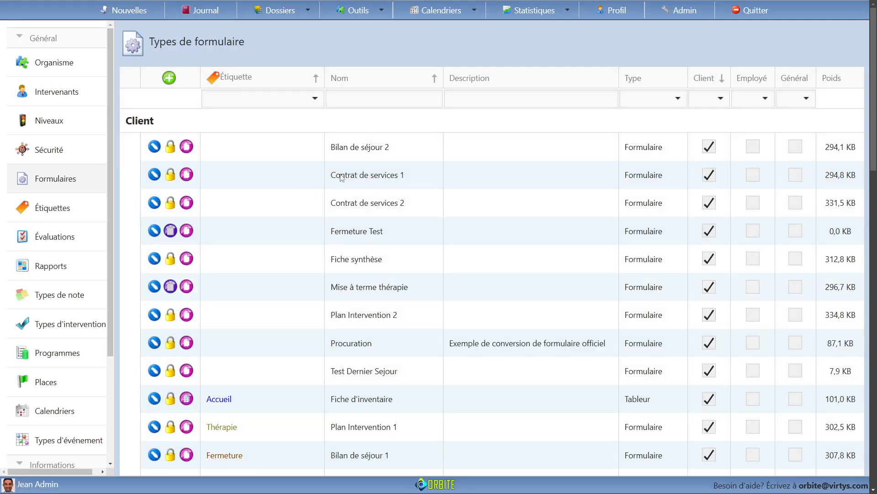
# Step: Assign the label Accueil to the client form "Contrat de services 1" and save it
pyautogui.click(154, 174)
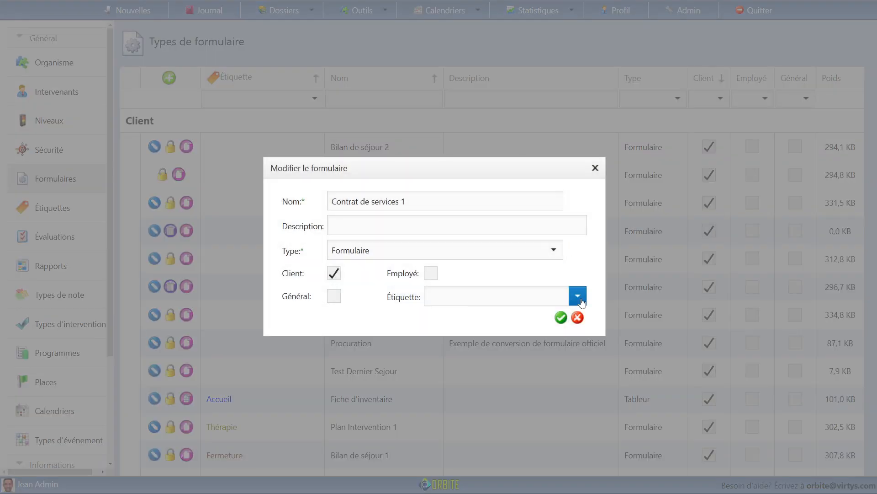
pyautogui.click(578, 296)
pyautogui.click(457, 334)
pyautogui.click(559, 319)
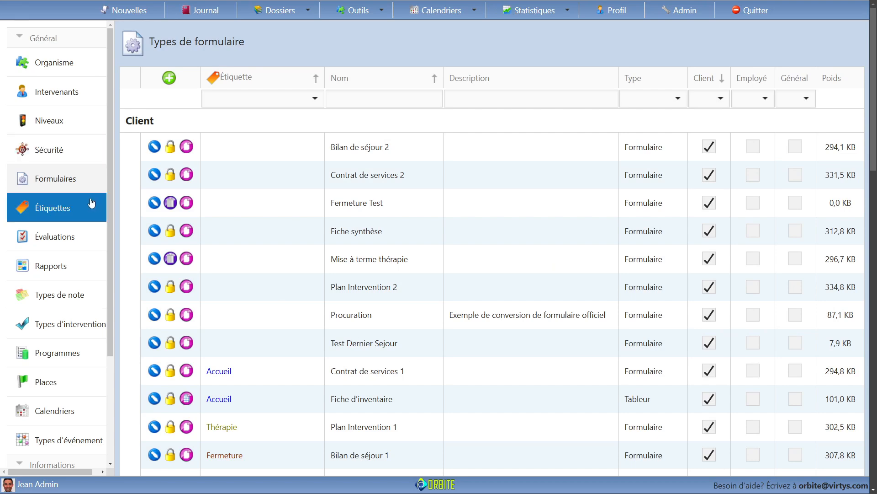
# Step: Review the labelled form types, filter them by the label Accueil, and clear the filter again
pyautogui.scroll(-2, 296, 333)
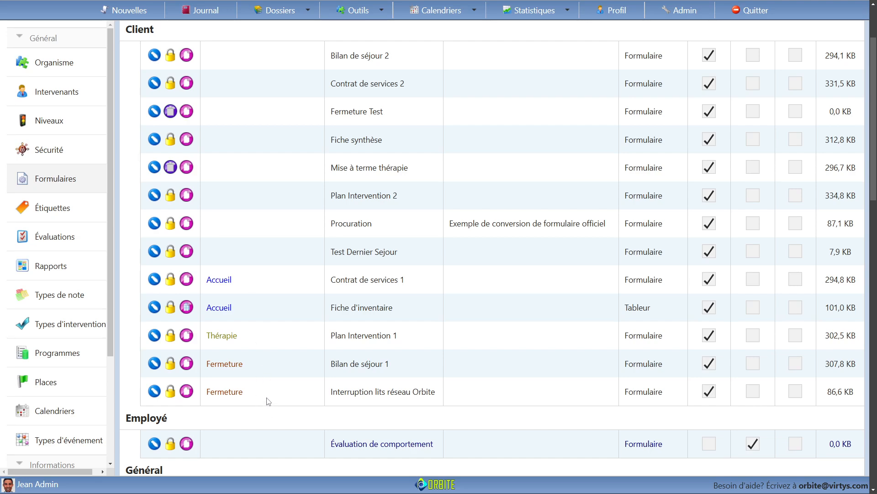
pyautogui.scroll(1, 268, 400)
pyautogui.scroll(1, 256, 436)
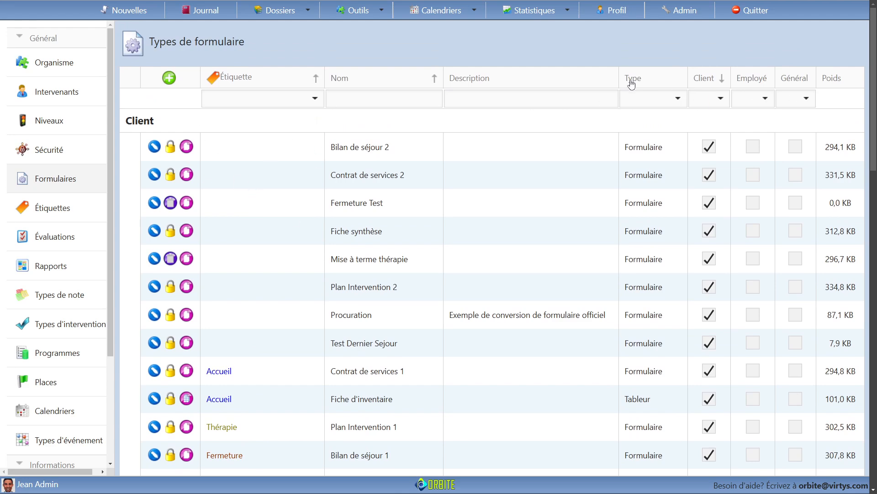
pyautogui.click(315, 98)
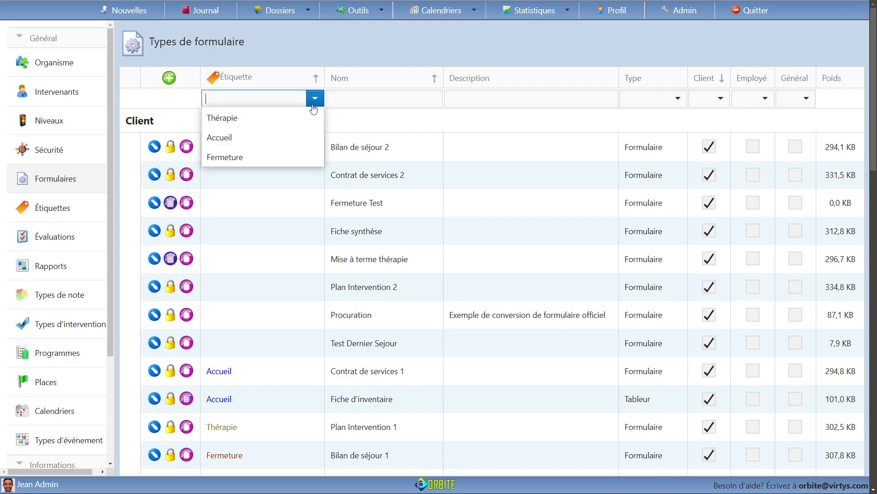
pyautogui.click(248, 139)
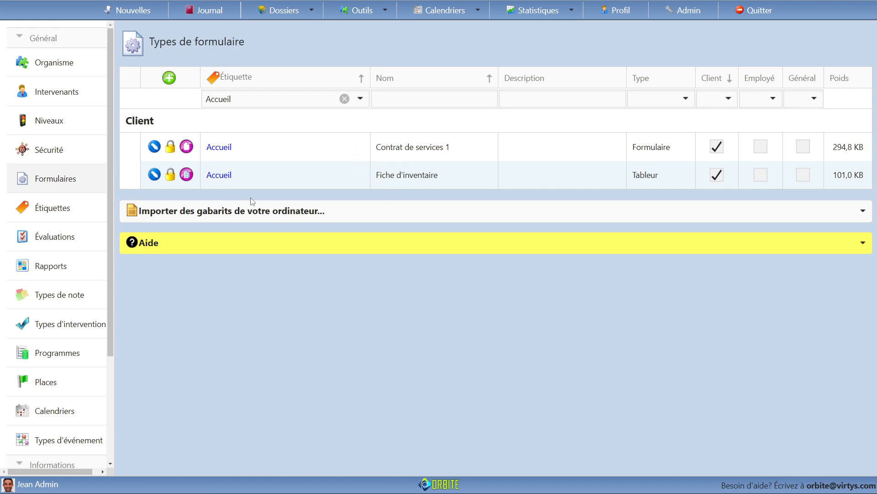
pyautogui.click(344, 99)
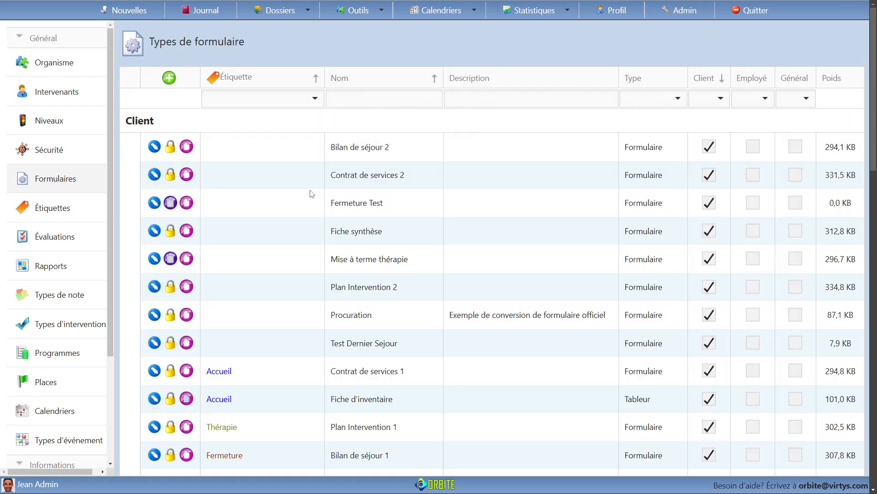
pyautogui.scroll(-4, 290, 242)
pyautogui.scroll(4, 293, 249)
# Step: Leave the administration for the client's file, open its forms list and examine the labels on the existing forms
pyautogui.click(134, 13)
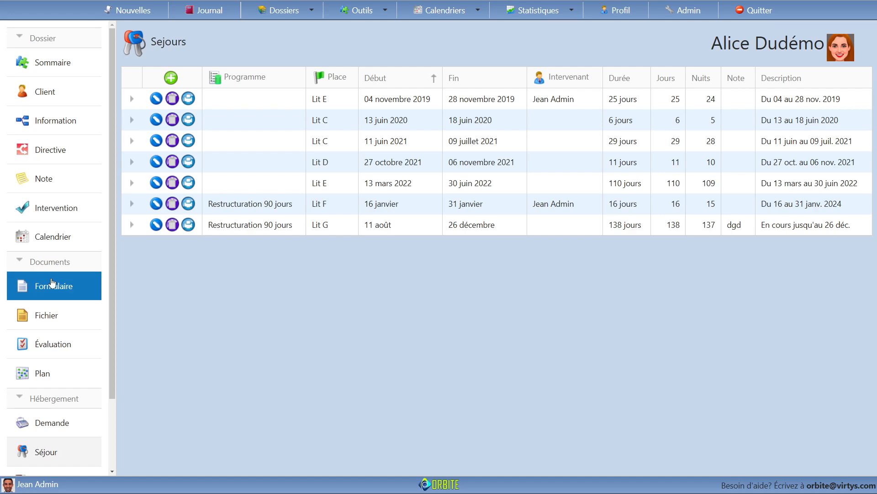
pyautogui.click(54, 288)
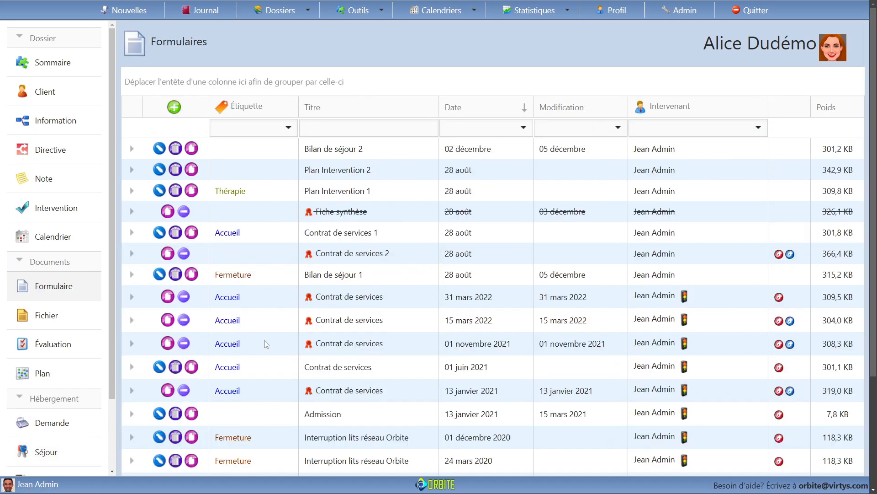
pyautogui.scroll(-1, 260, 220)
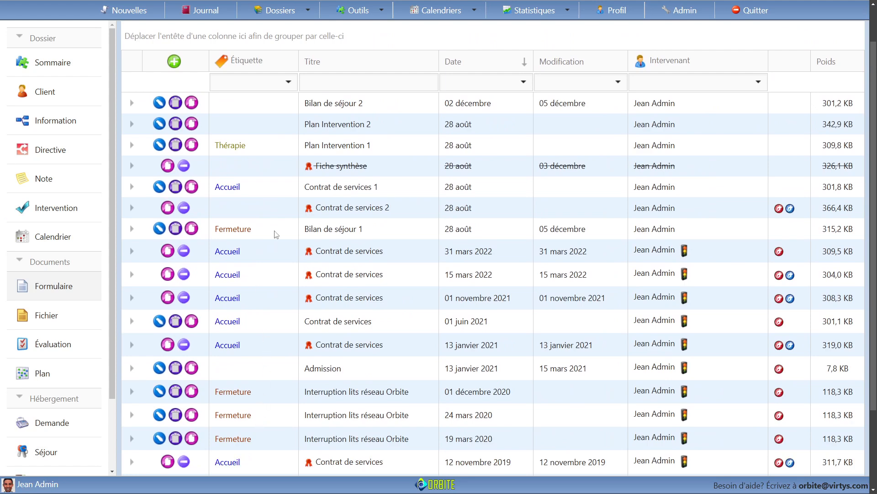
pyautogui.scroll(1, 265, 384)
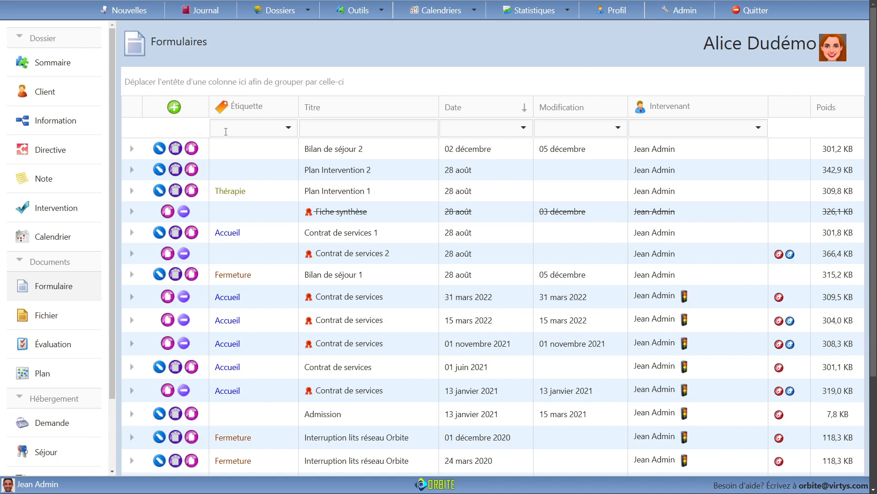
# Step: Filter the client's forms by the label Accueil and clear that filter again
pyautogui.click(288, 127)
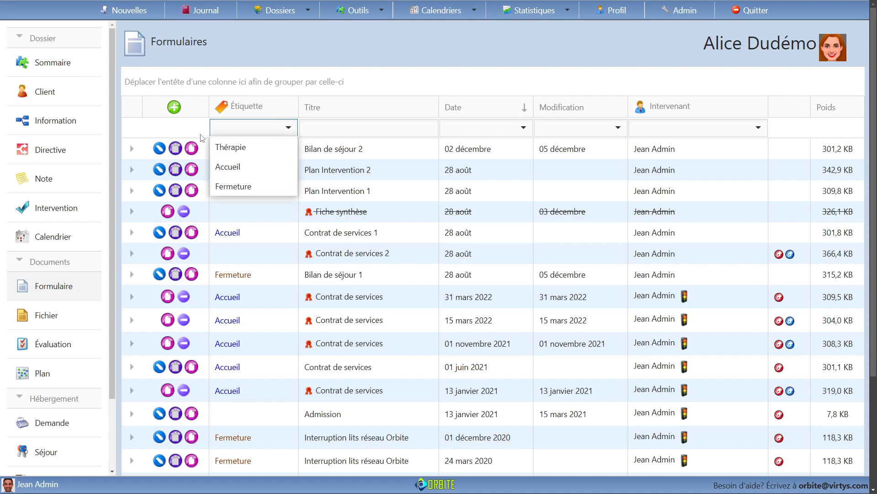
pyautogui.click(242, 167)
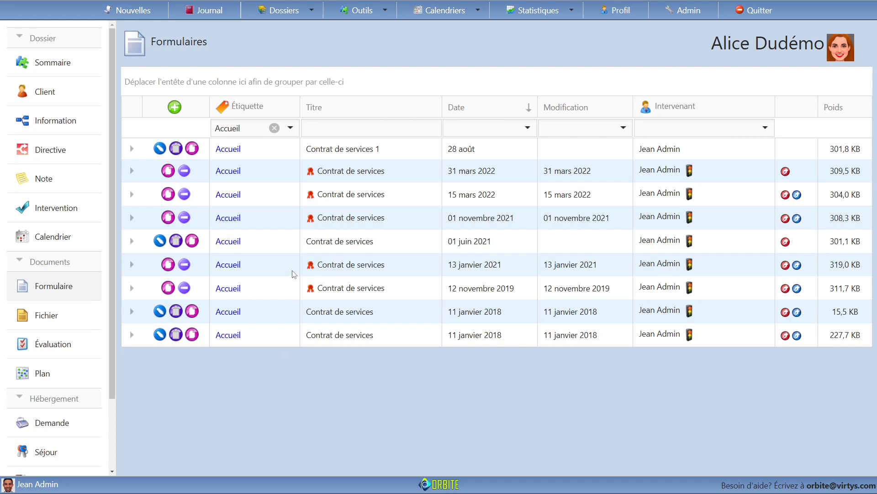
pyautogui.click(274, 129)
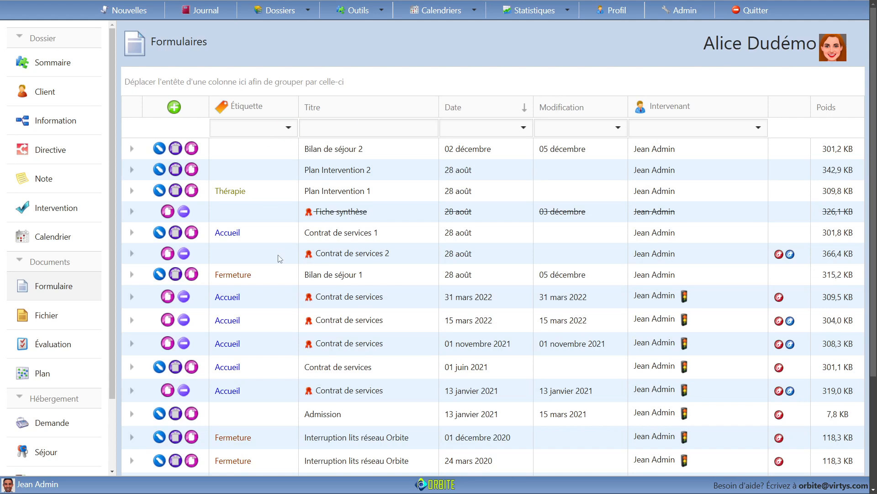
# Step: Group the client's forms by Étiquette and look through the groups
pyautogui.moveTo(266, 107); pyautogui.dragTo(189, 85)
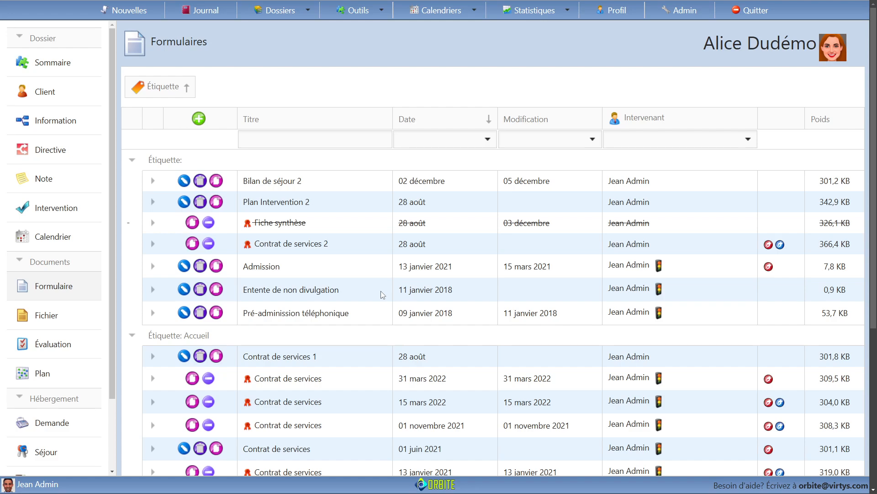
pyautogui.scroll(-4, 293, 258)
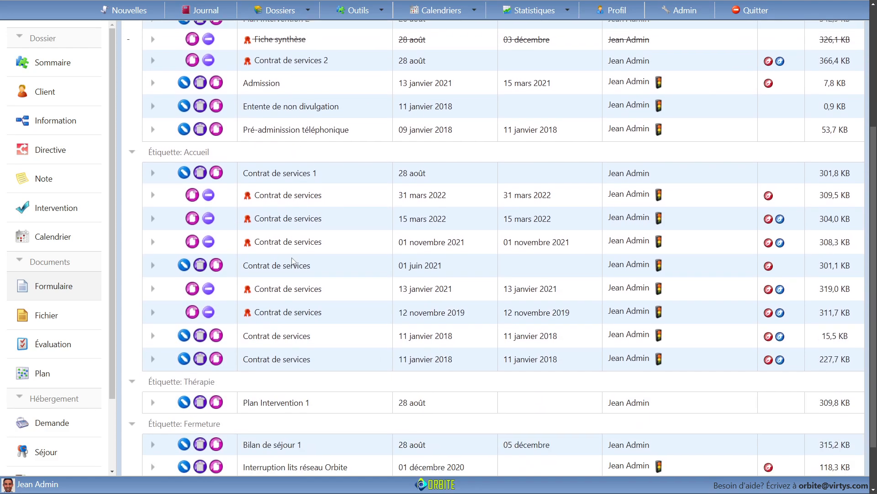
pyautogui.scroll(-2, 293, 262)
pyautogui.scroll(6, 292, 366)
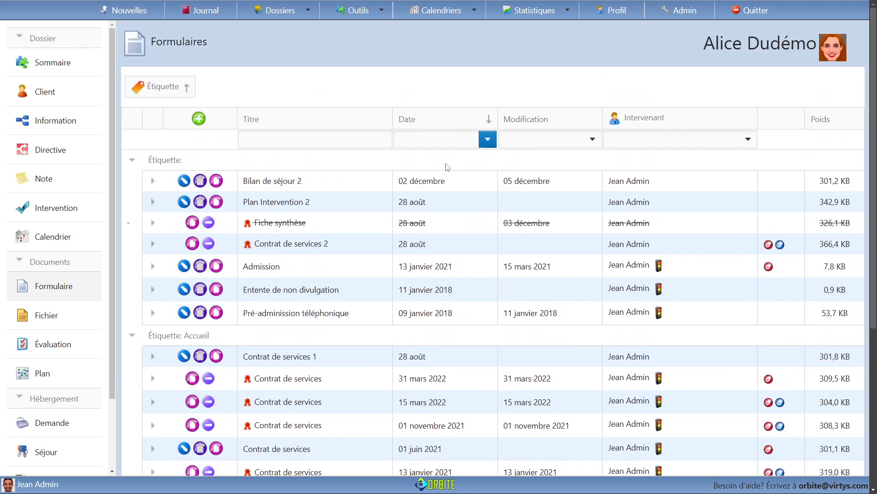
pyautogui.scroll(-5, 448, 167)
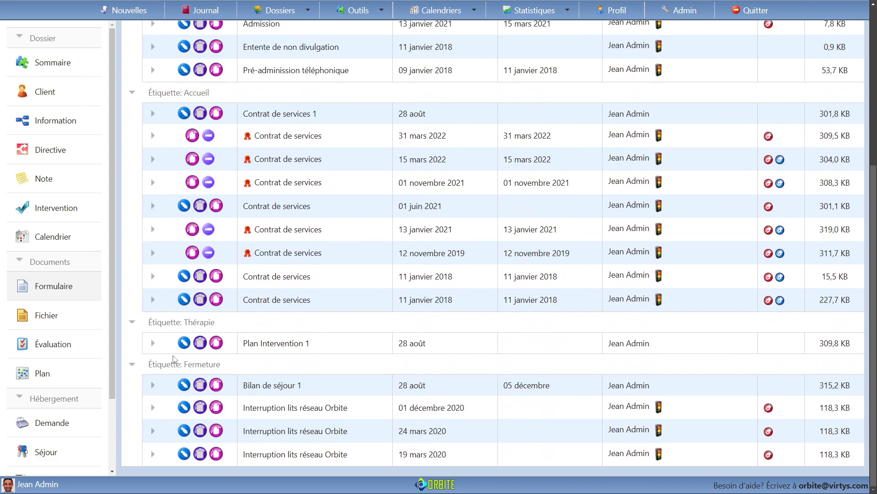
pyautogui.scroll(4, 185, 356)
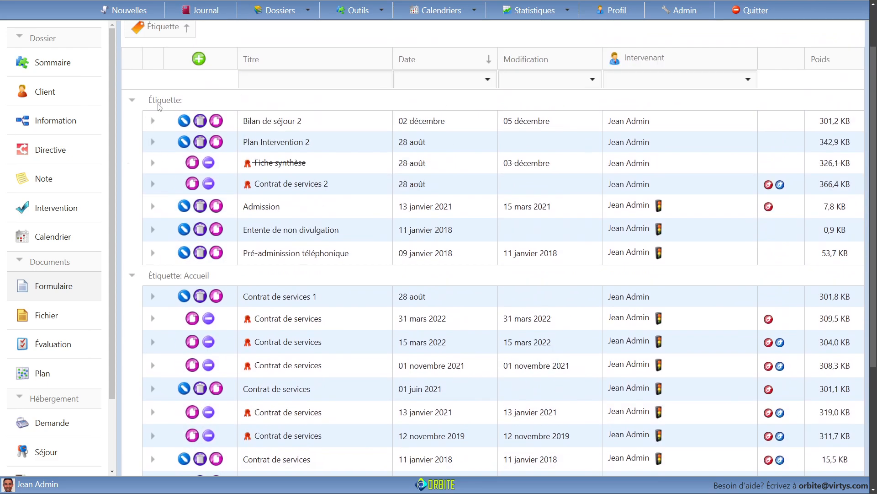
# Step: Collapse and re-expand the unlabelled and Accueil groups, and remove the grouping by Étiquette
pyautogui.click(132, 101)
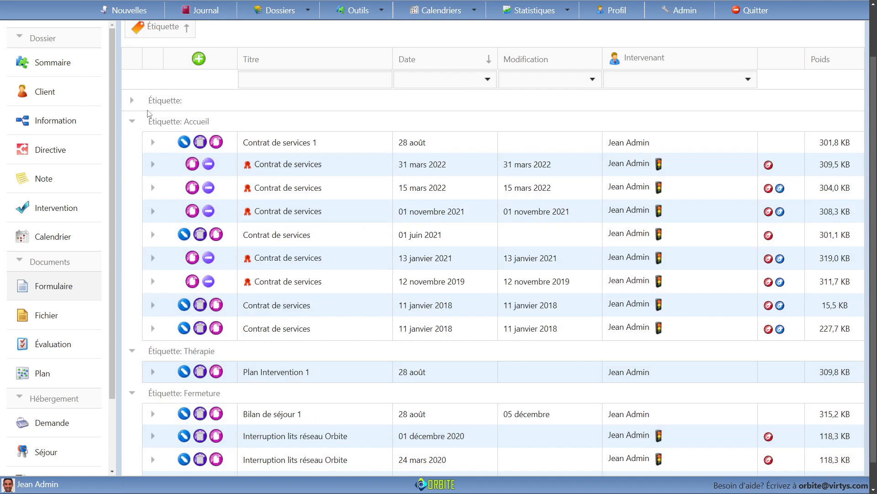
pyautogui.scroll(-1, 177, 285)
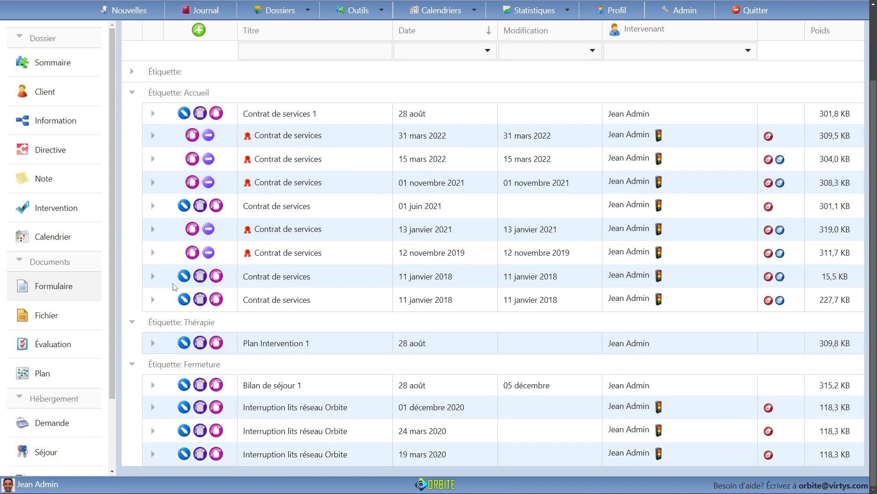
pyautogui.click(132, 92)
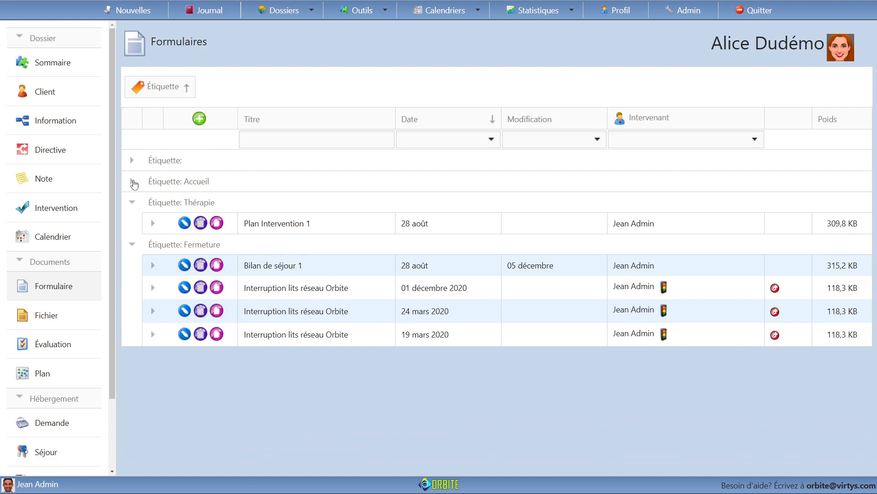
pyautogui.click(133, 182)
pyautogui.scroll(-2, 147, 320)
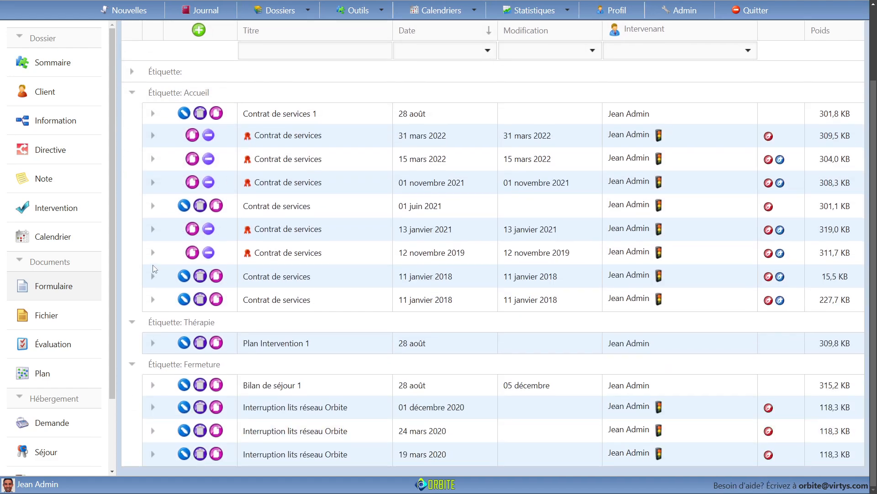
pyautogui.scroll(2, 140, 162)
pyautogui.click(132, 162)
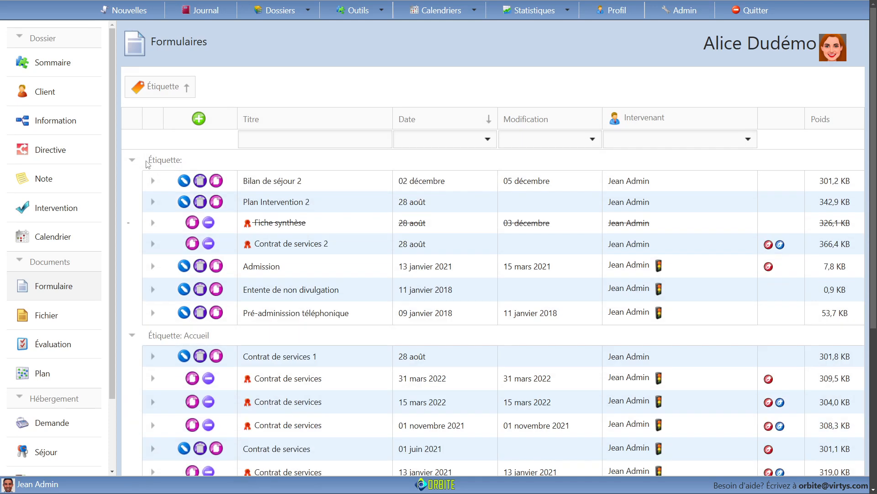
pyautogui.moveTo(155, 94); pyautogui.dragTo(259, 124)
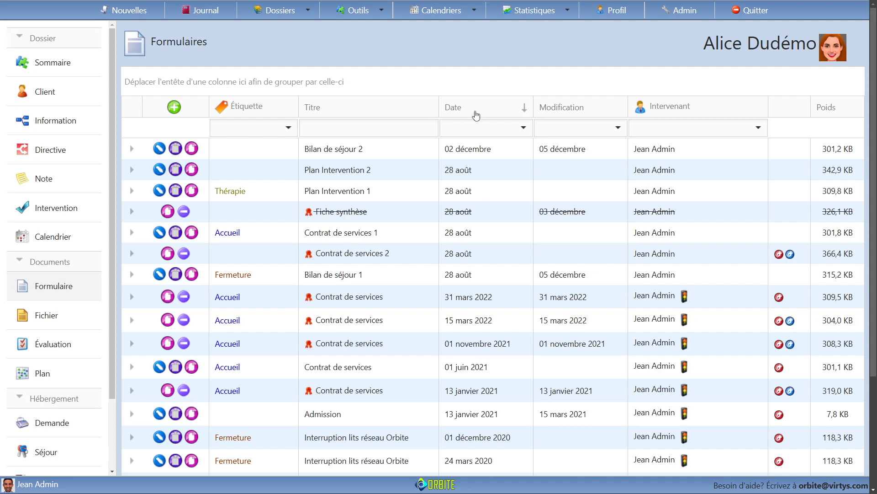
# Step: Group the client's forms by Date, look through the monthly groups, and remove the grouping
pyautogui.moveTo(475, 115); pyautogui.dragTo(172, 87)
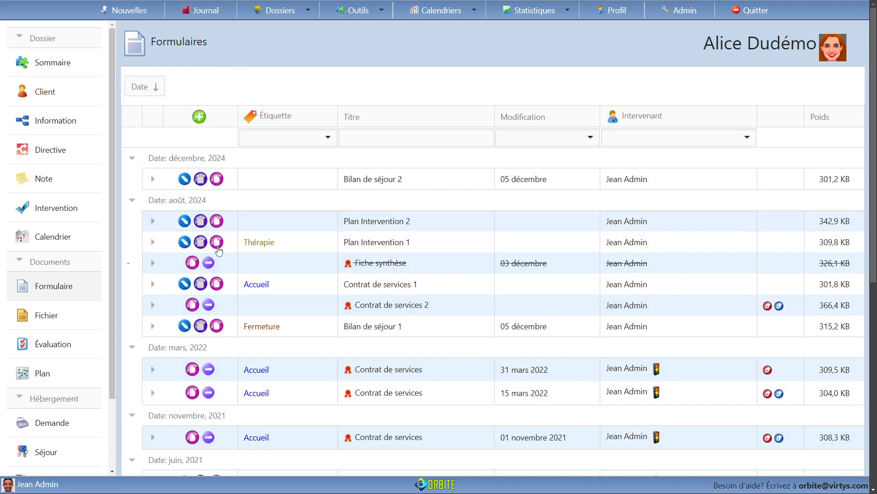
pyautogui.scroll(-1, 204, 286)
pyautogui.scroll(-2, 203, 258)
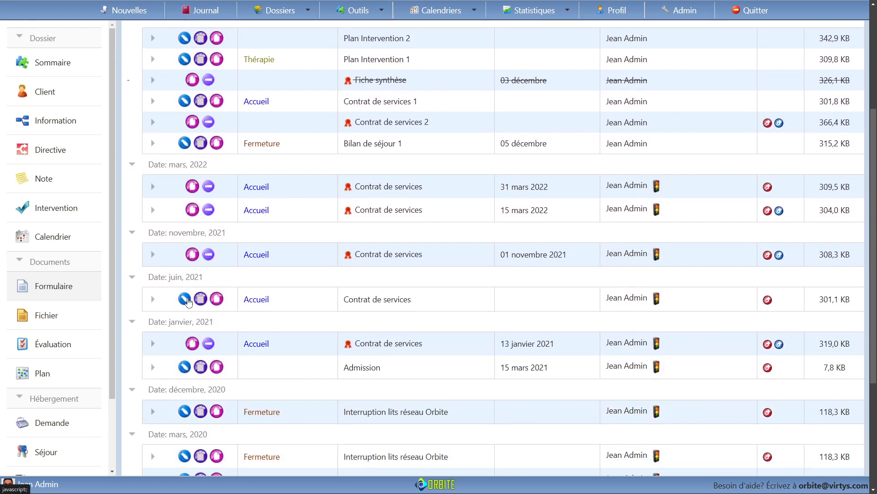
pyautogui.scroll(3, 208, 238)
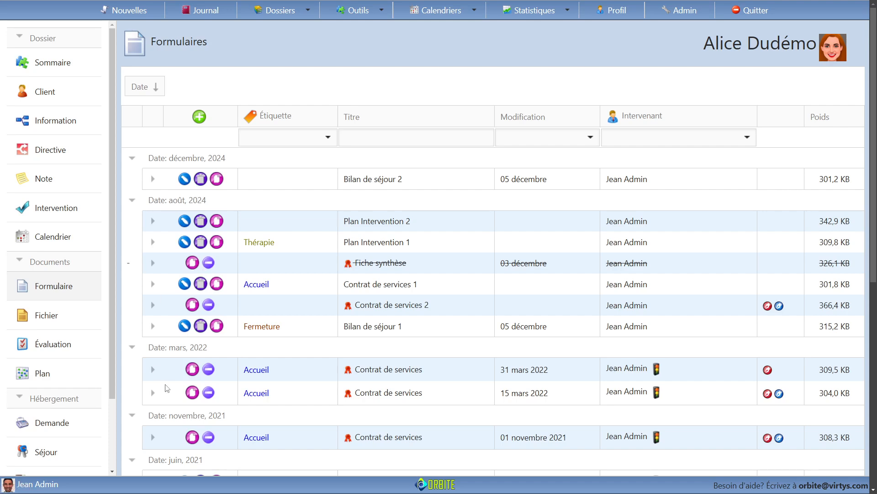
pyautogui.scroll(-5, 158, 343)
pyautogui.scroll(-3, 178, 374)
pyautogui.scroll(8, 182, 274)
pyautogui.moveTo(140, 91); pyautogui.dragTo(500, 119)
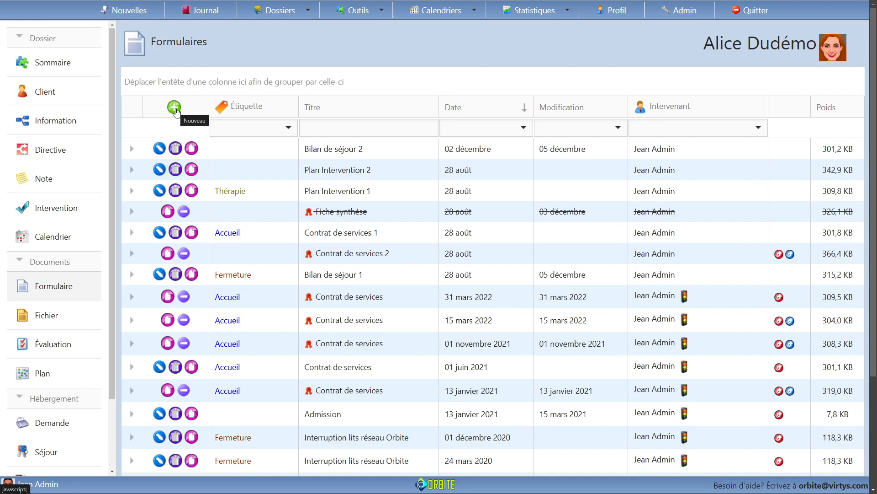
# Step: Start a new form for the client, look through the available form types with their labels, and cancel the form
pyautogui.click(174, 109)
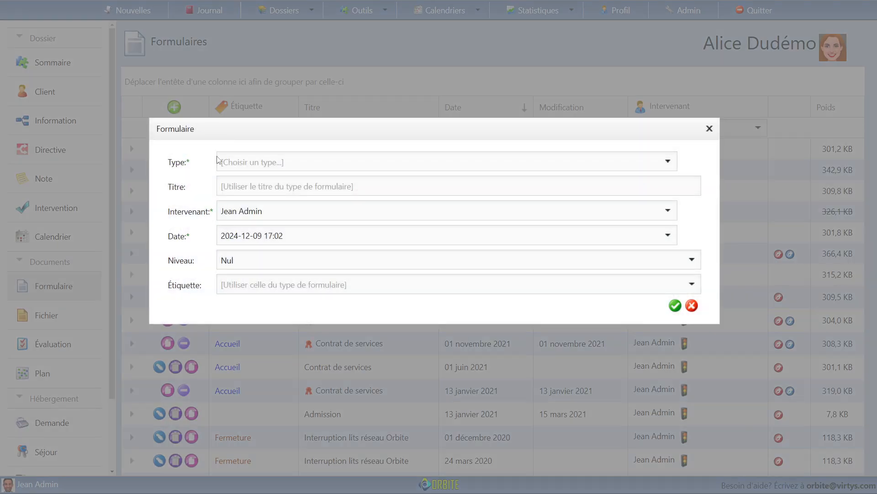
pyautogui.click(668, 163)
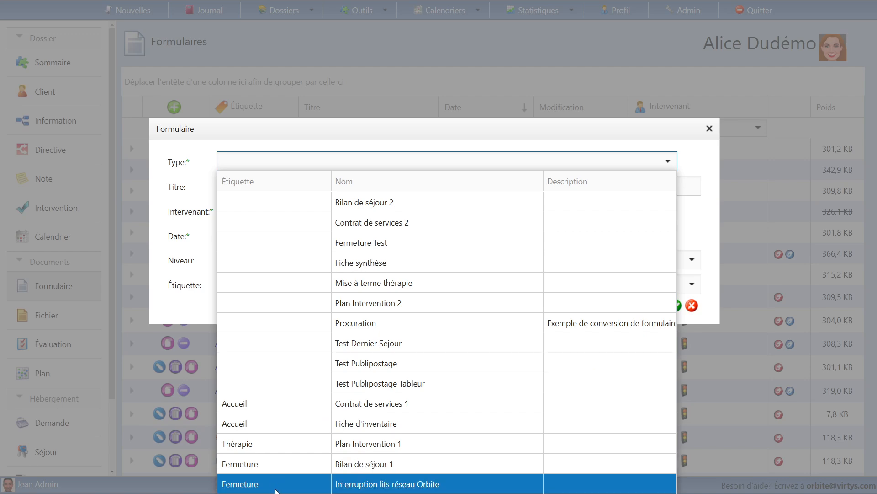
pyautogui.click(352, 129)
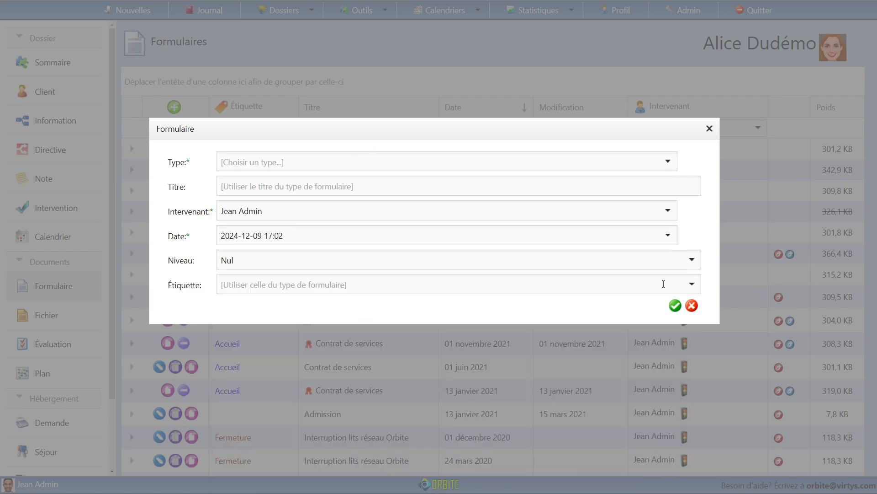
pyautogui.click(692, 305)
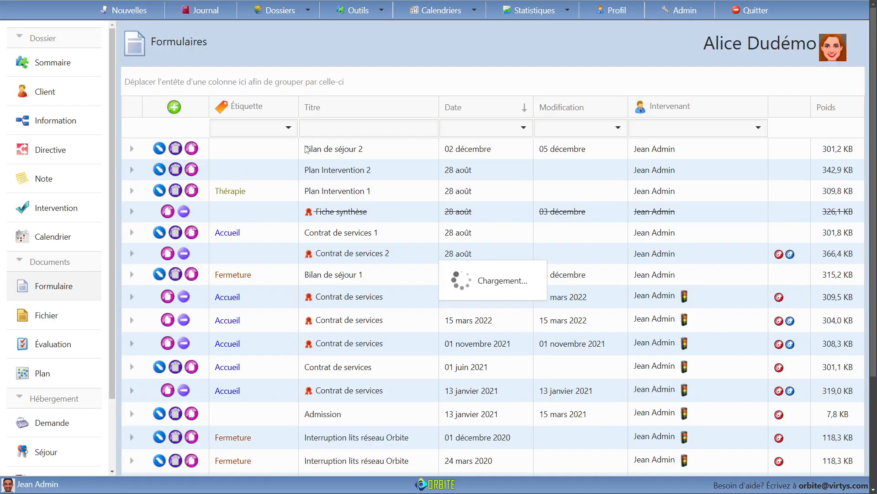
# Step: Filter the client's forms by the label Fermeture and list the types offered for a new form
pyautogui.click(279, 131)
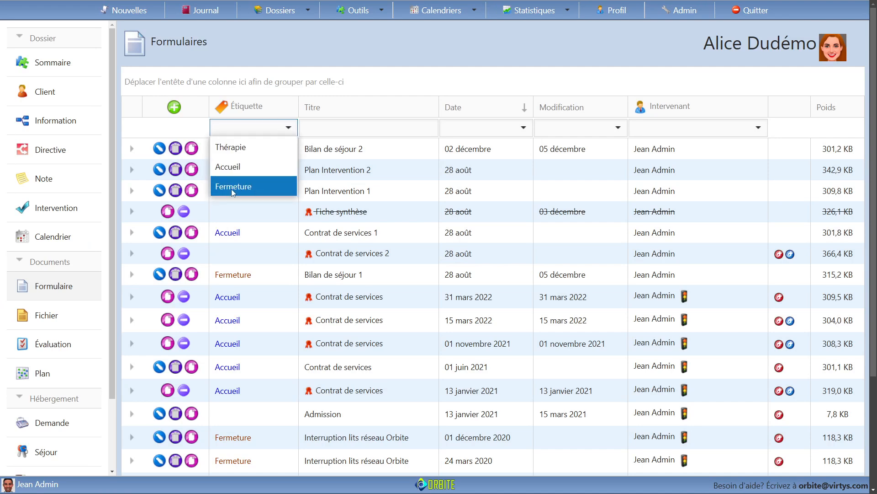
pyautogui.click(232, 188)
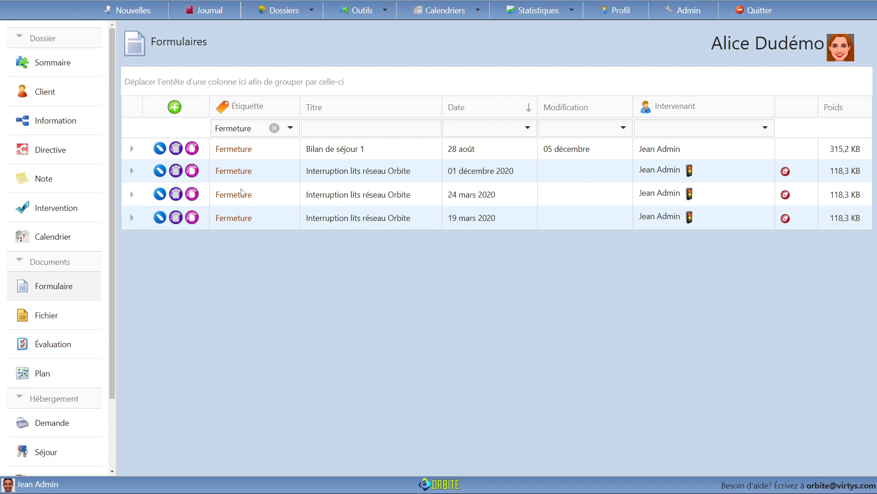
pyautogui.click(175, 108)
pyautogui.click(672, 161)
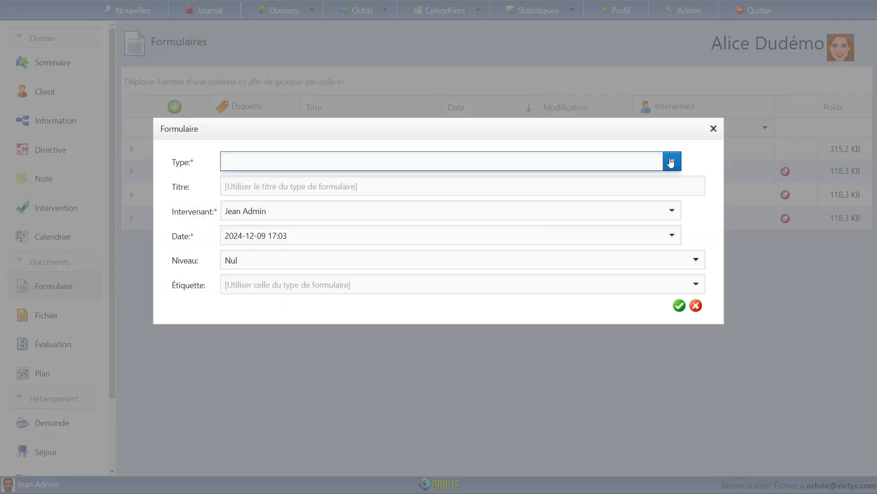
# Step: Choose the type Bilan de séjour 1, cancel the new form, and clear the Fermeture filter
pyautogui.click(386, 231)
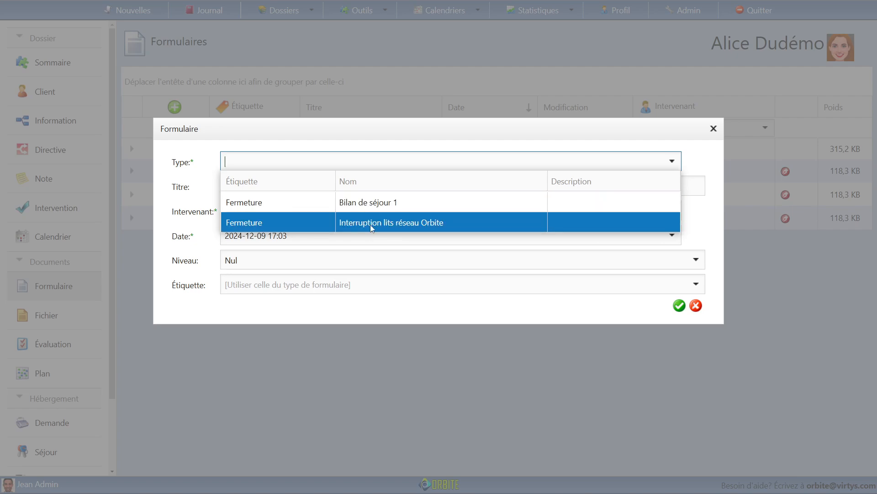
pyautogui.click(424, 206)
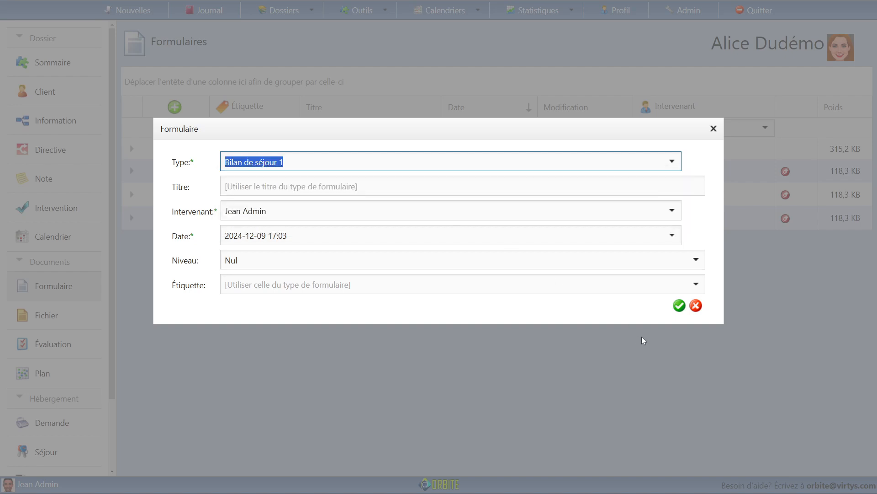
pyautogui.click(696, 306)
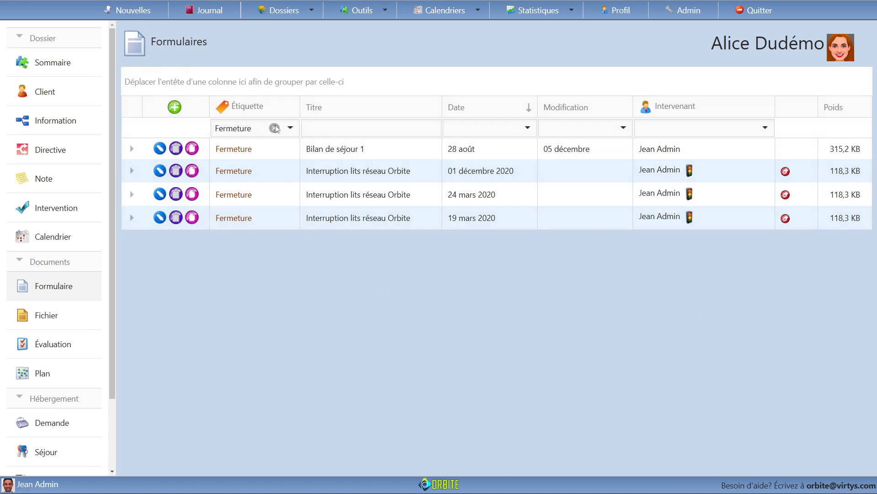
pyautogui.click(274, 128)
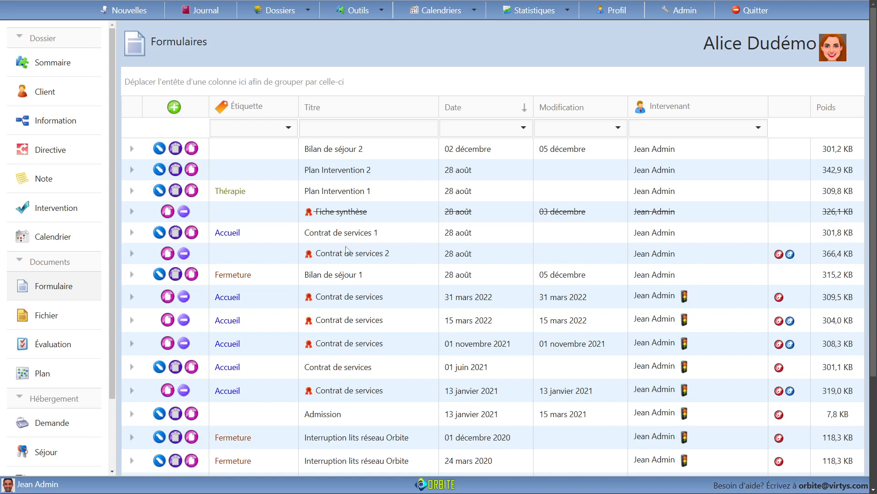
pyautogui.moveTo(386, 257); pyautogui.dragTo(255, 257)
pyautogui.click(257, 234)
pyautogui.moveTo(243, 234); pyautogui.dragTo(212, 233)
pyautogui.click(258, 232)
# Step: Change the label of the client's form Contrat de services 1 to Thérapie, save it, and look over the forms list
pyautogui.click(161, 233)
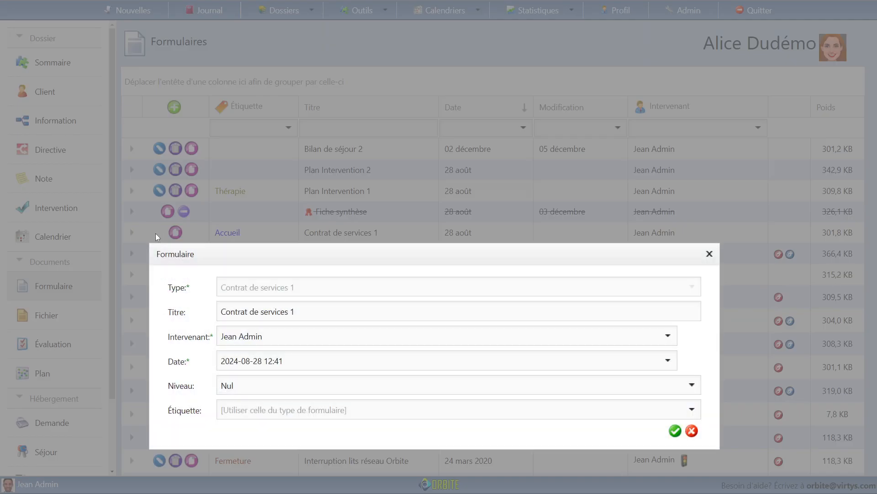
pyautogui.moveTo(267, 257); pyautogui.dragTo(259, 141)
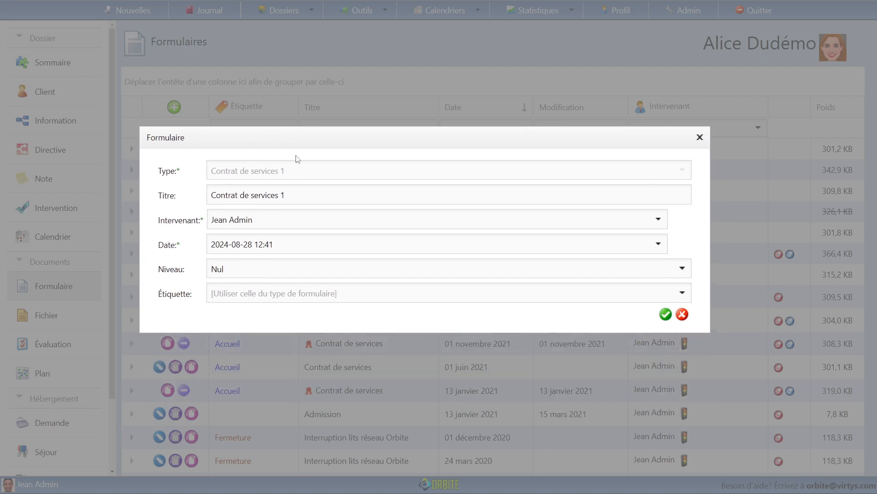
pyautogui.moveTo(305, 138); pyautogui.dragTo(303, 260)
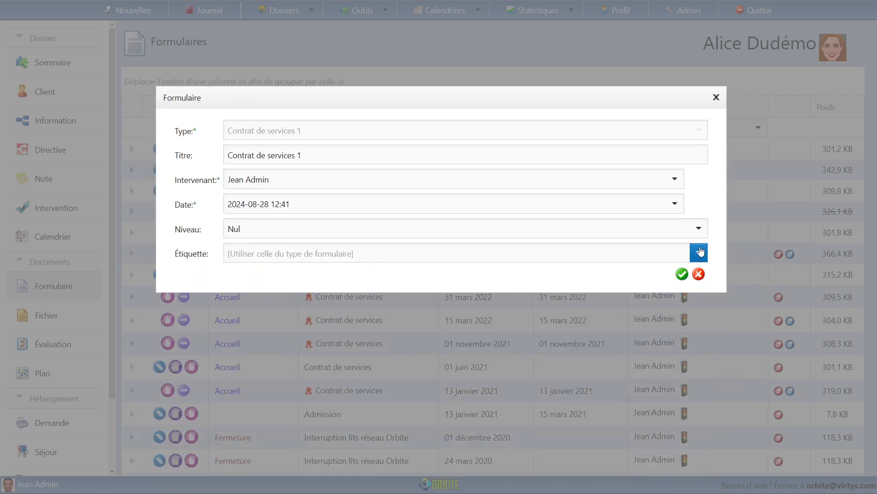
pyautogui.click(695, 254)
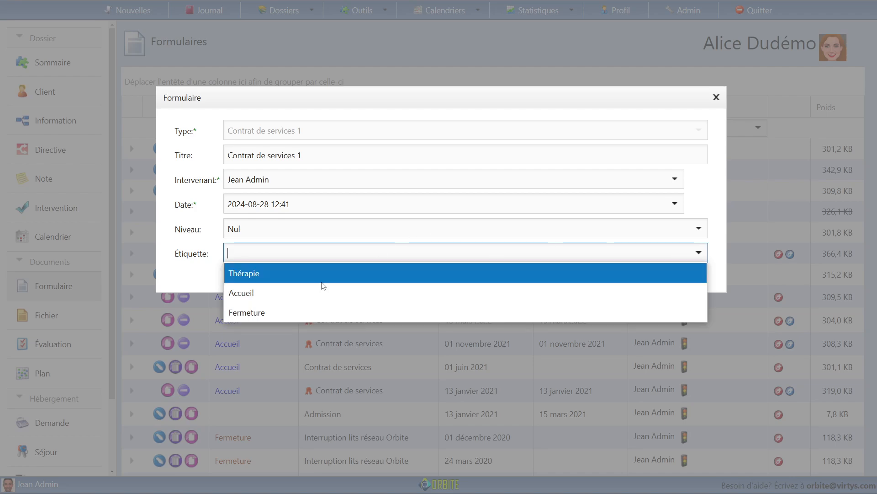
pyautogui.click(259, 274)
pyautogui.click(681, 274)
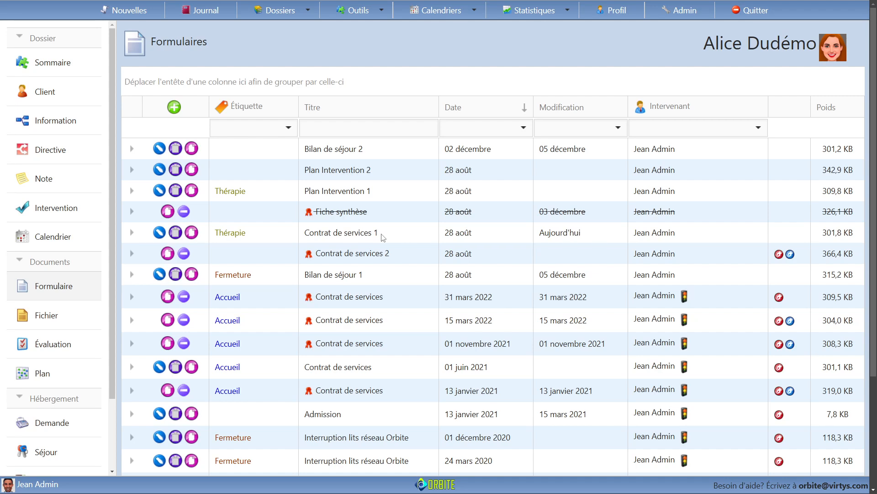
pyautogui.scroll(-3, 357, 268)
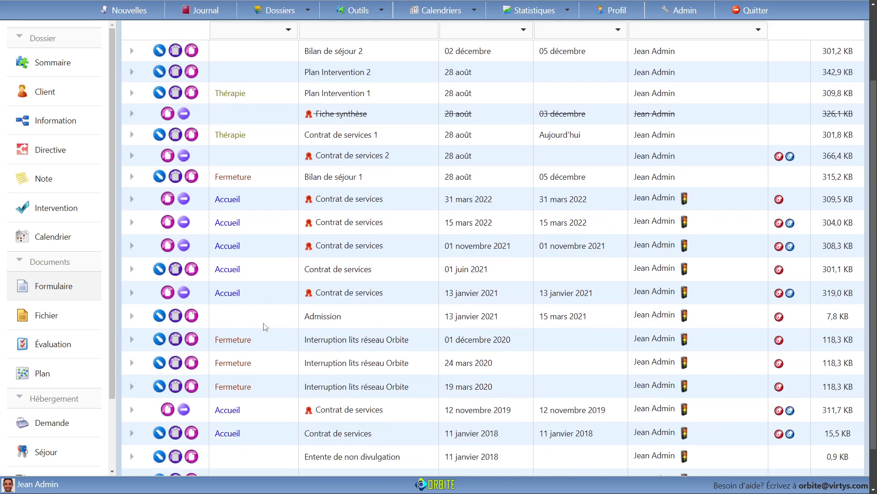
pyautogui.scroll(3, 262, 332)
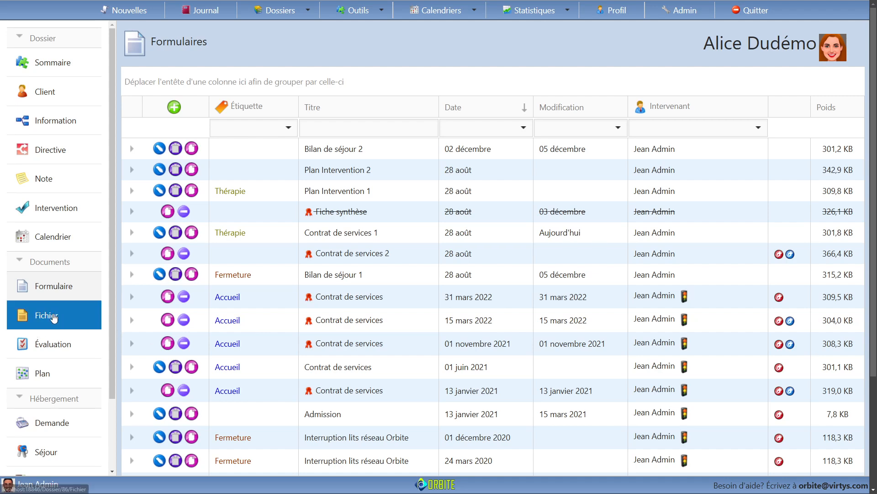
# Step: Open the client's files and assign the label Thérapie to PhotoMedication.jpg
pyautogui.click(43, 320)
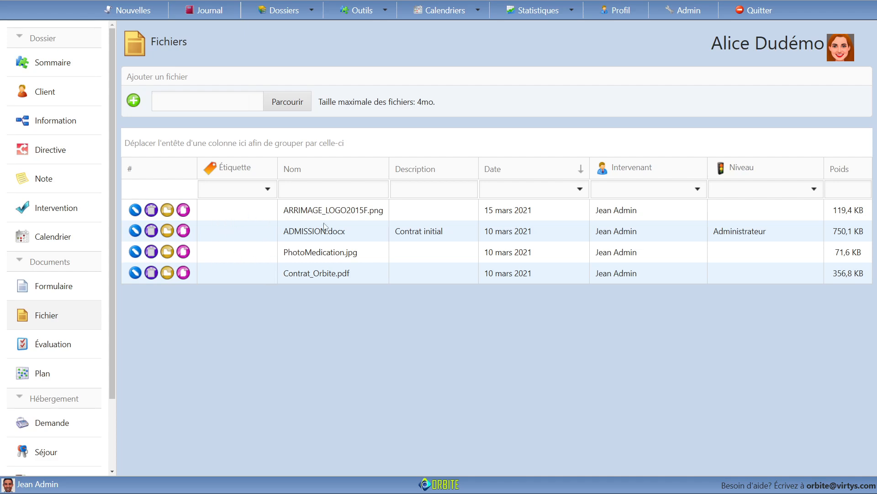
pyautogui.click(136, 253)
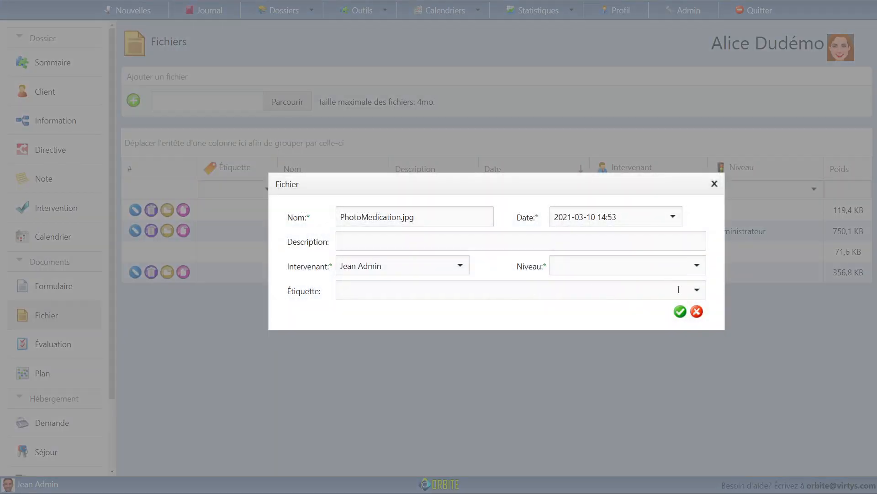
pyautogui.click(697, 290)
pyautogui.click(663, 315)
pyautogui.click(680, 311)
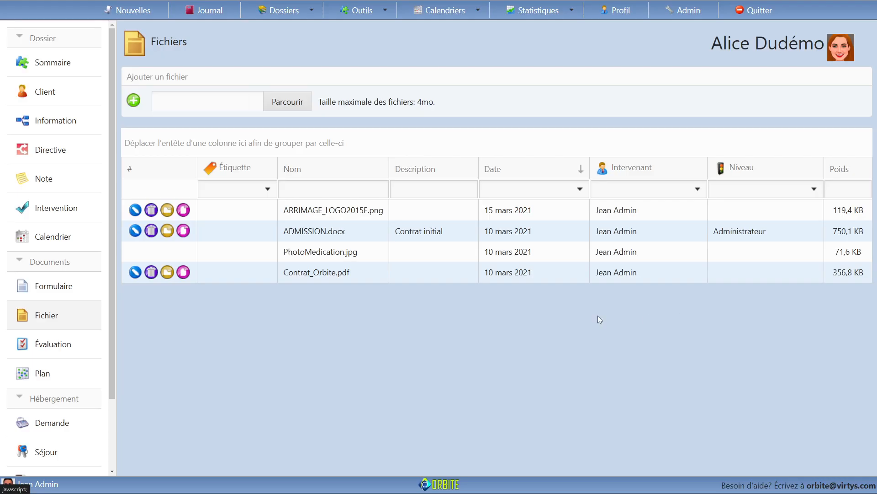
# Step: Assign the label Accueil to the file ADMISSION.docx and save it
pyautogui.click(135, 231)
pyautogui.click(697, 269)
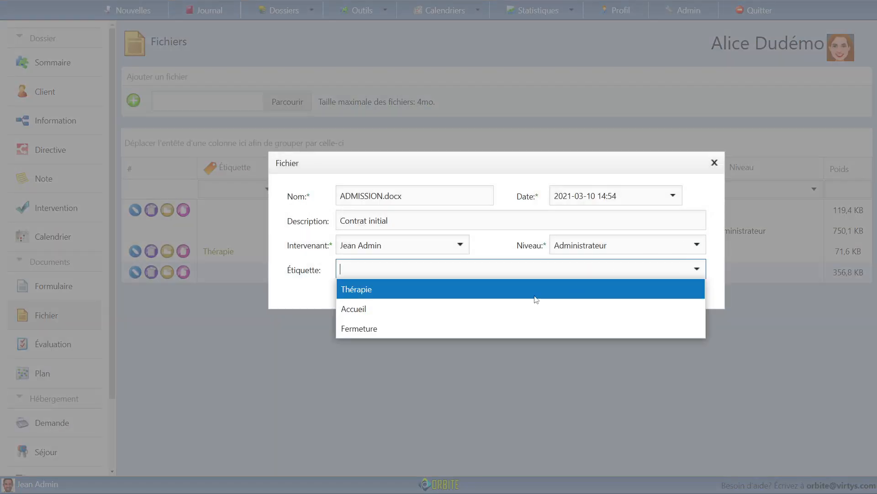
pyautogui.click(571, 308)
pyautogui.click(680, 290)
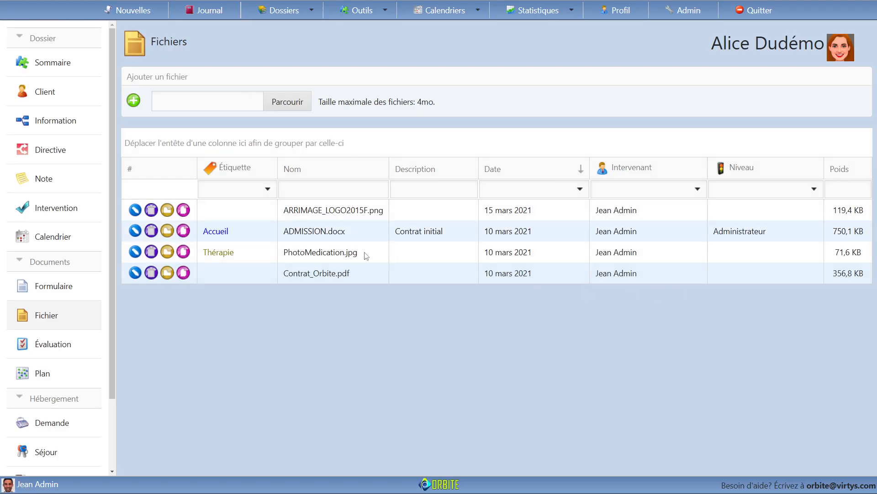
# Step: Assign the label Fermeture to the file ARRIMAGE_LOGO2015F.png and save it
pyautogui.click(135, 210)
pyautogui.click(700, 248)
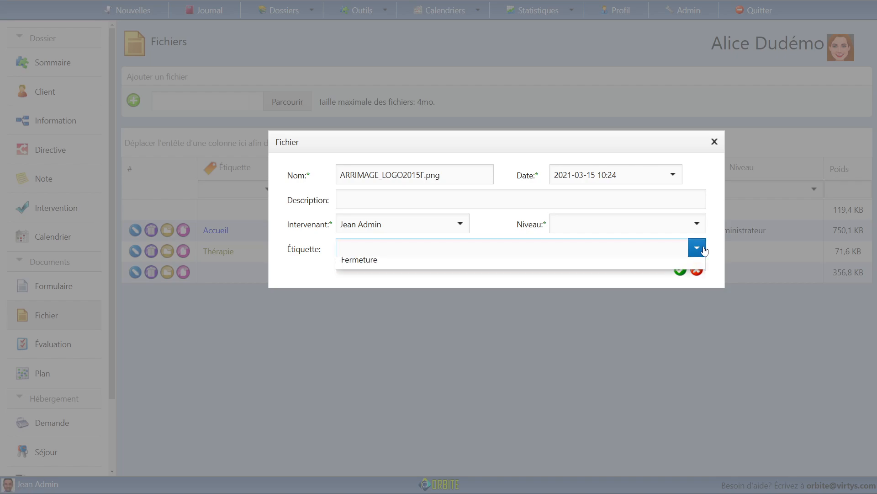
pyautogui.click(514, 303)
pyautogui.click(680, 269)
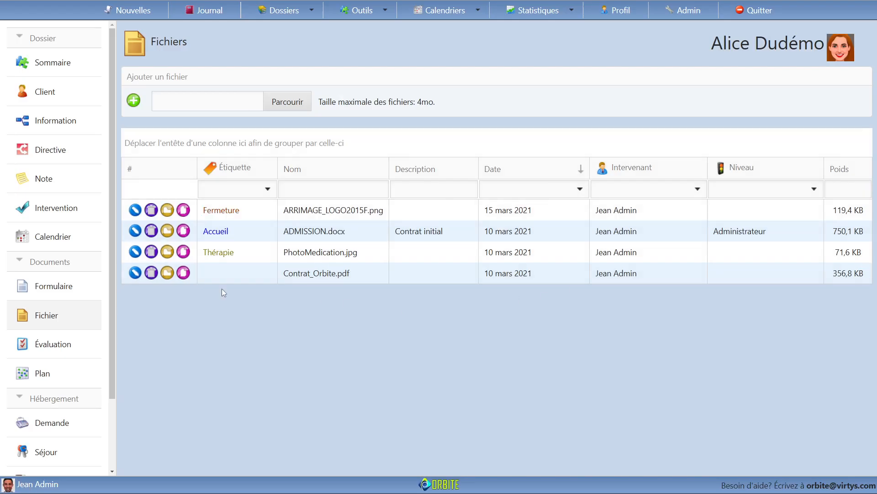
# Step: Assign the label Accueil to the file Contrat_Orbite.pdf and save it
pyautogui.click(135, 272)
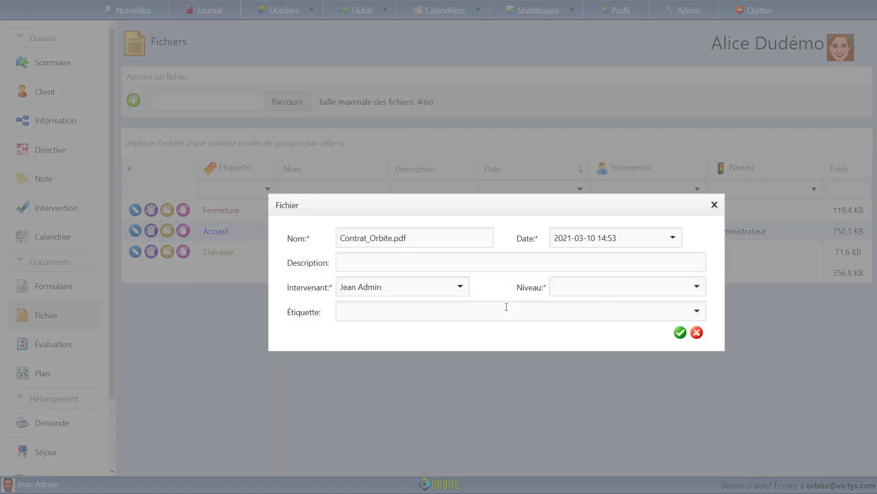
pyautogui.click(697, 311)
pyautogui.click(430, 352)
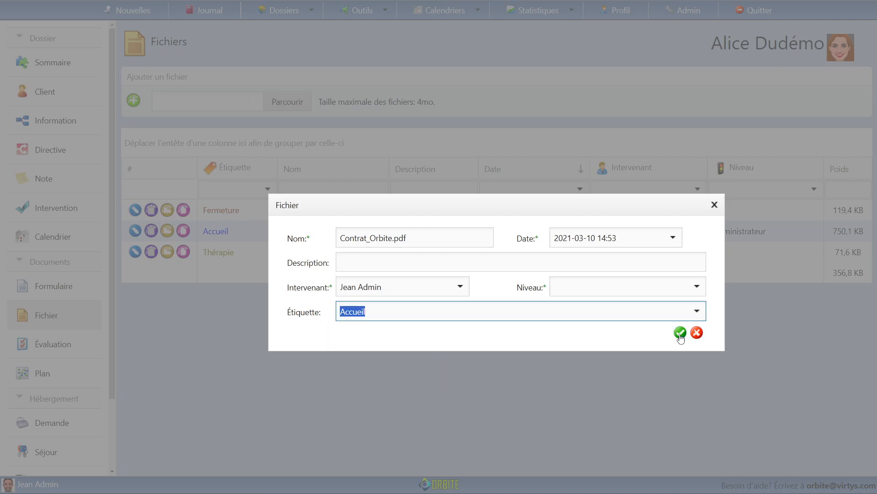
pyautogui.click(680, 338)
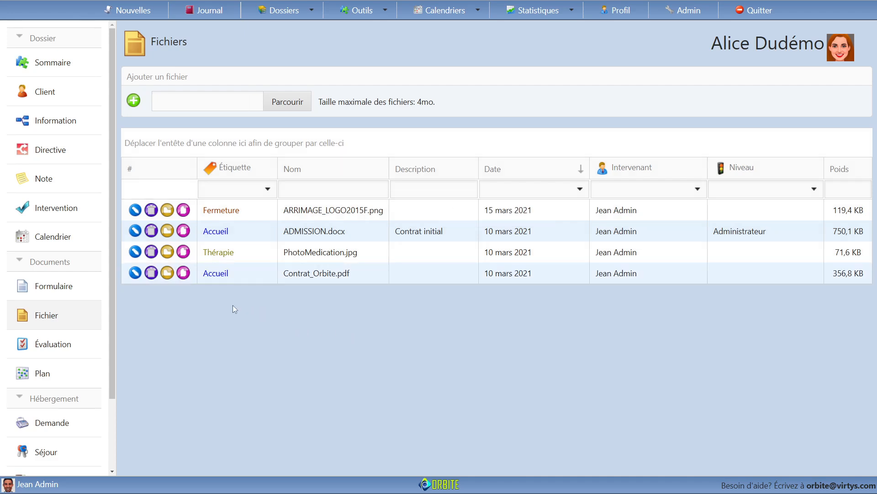
# Step: Sort the client's files by Étiquette and group them by that column
pyautogui.click(230, 170)
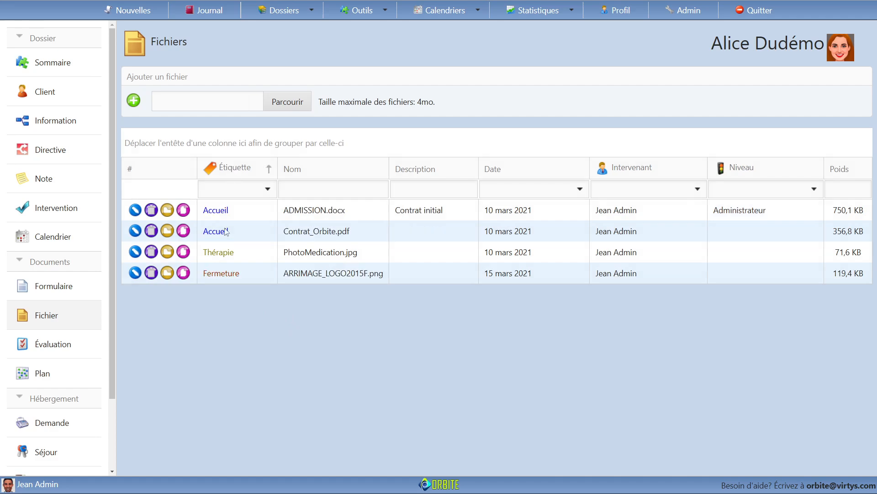
pyautogui.moveTo(233, 174); pyautogui.dragTo(285, 268)
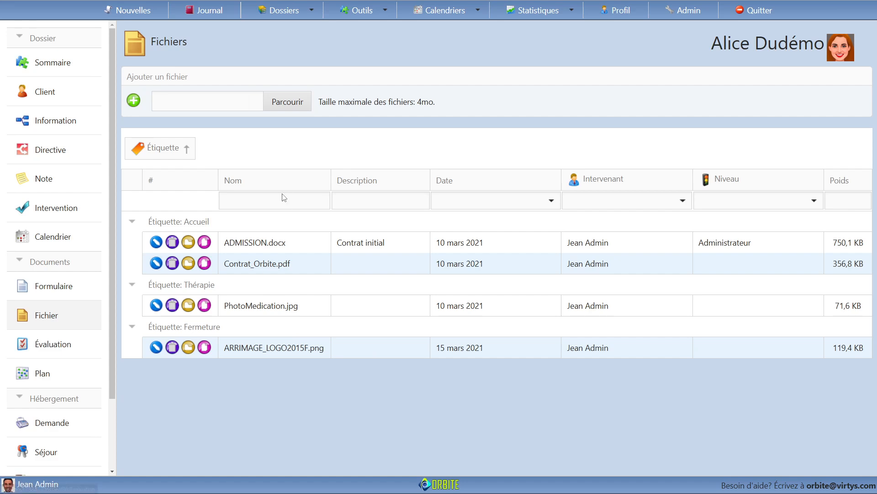
# Step: Look over the general forms, and review the defined labels and the labelled form types in the administration
pyautogui.click(361, 29)
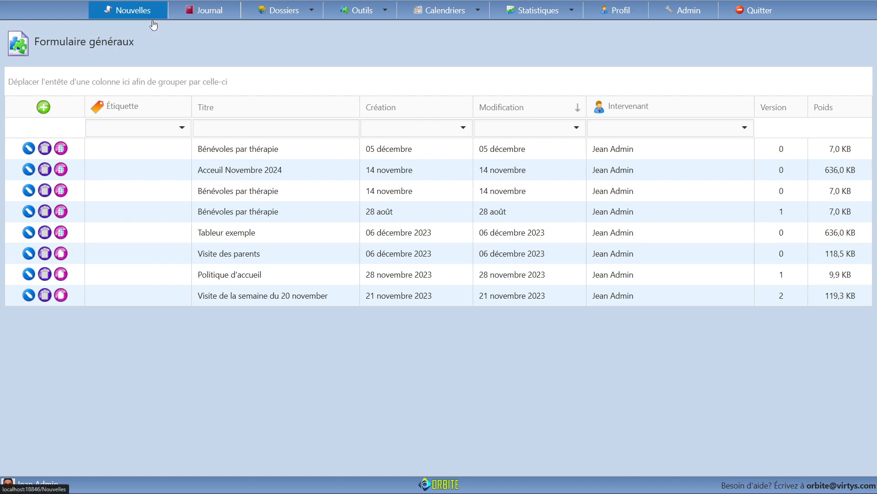
pyautogui.click(687, 14)
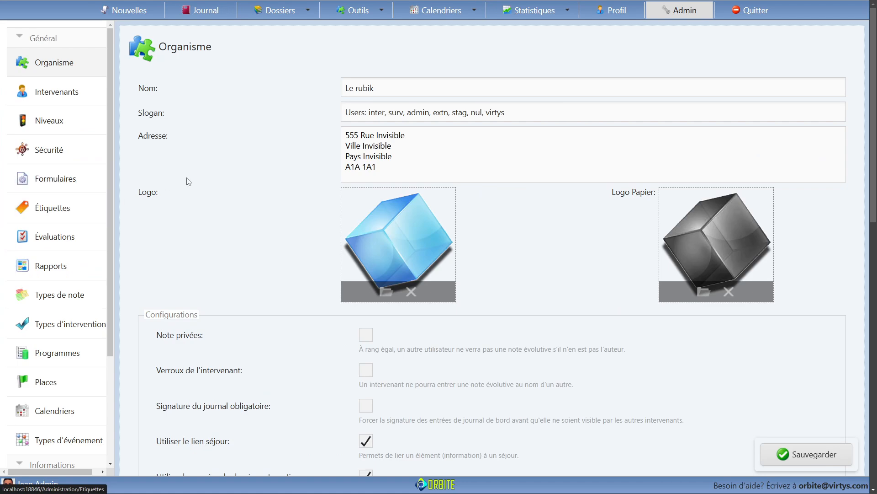
pyautogui.click(45, 215)
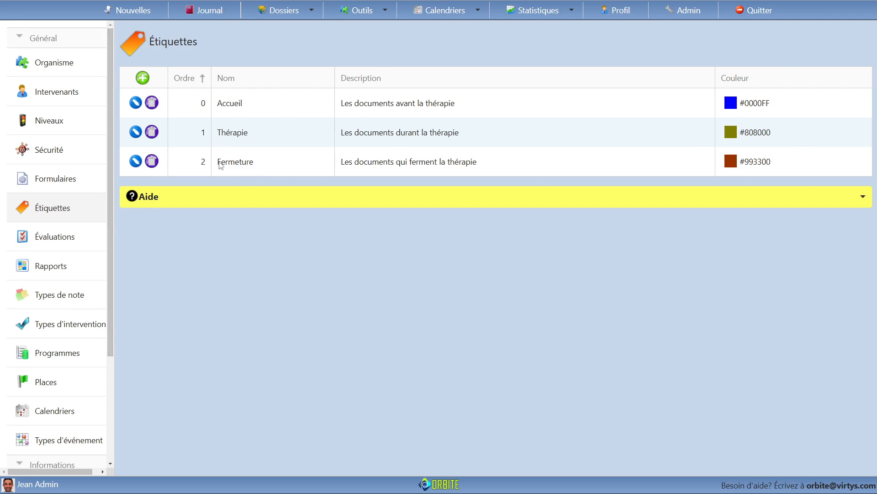
pyautogui.click(47, 185)
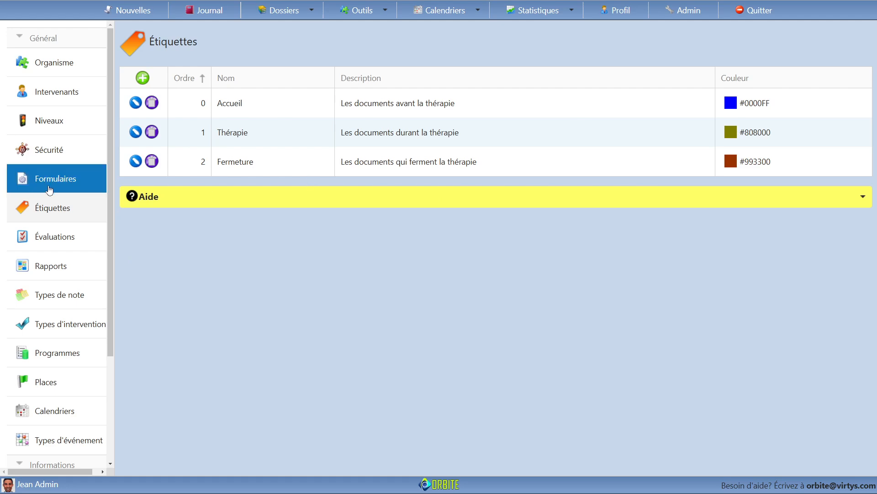
pyautogui.scroll(-4, 245, 343)
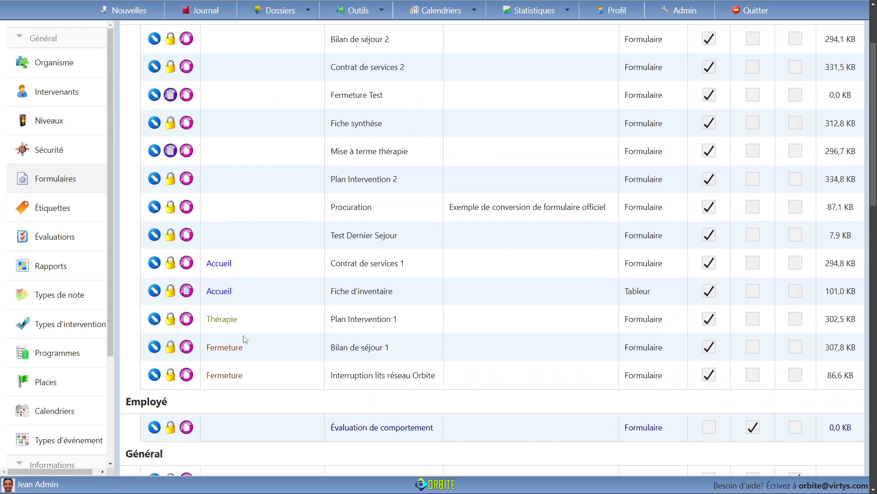
pyautogui.scroll(4, 243, 344)
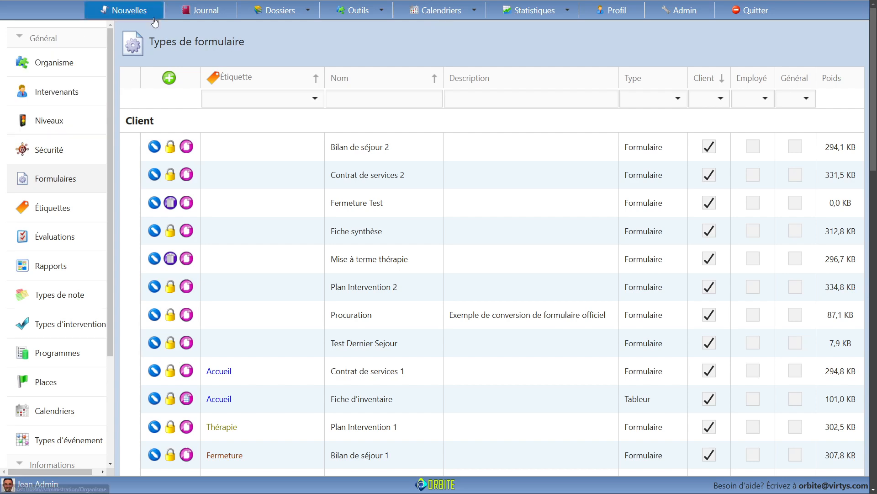
# Step: Return to the file of the active client in Lit G and open their forms list
pyautogui.click(133, 23)
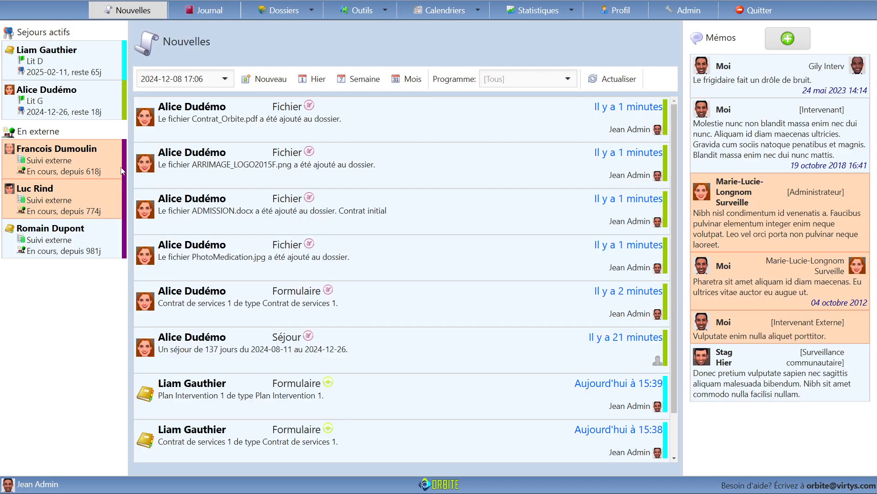
pyautogui.click(63, 106)
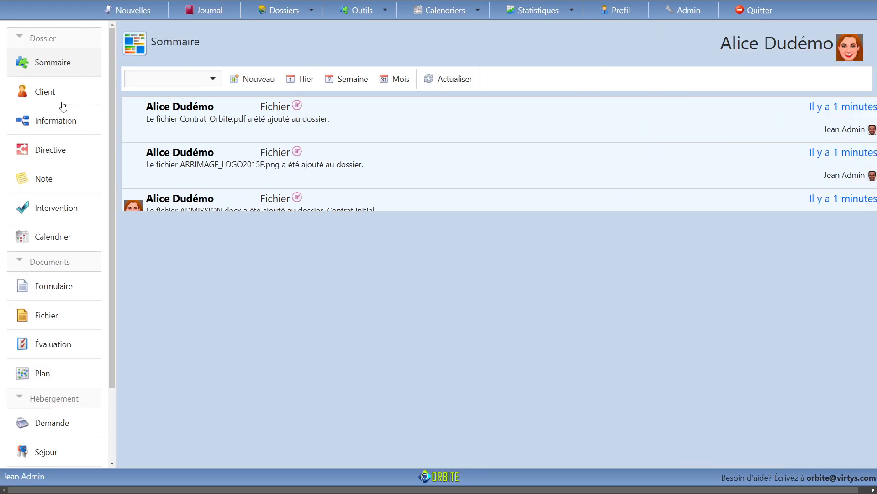
pyautogui.click(59, 288)
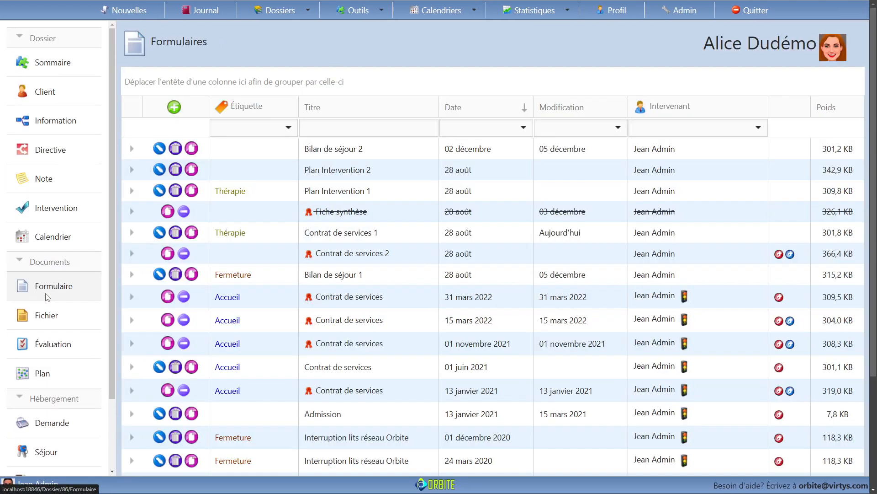